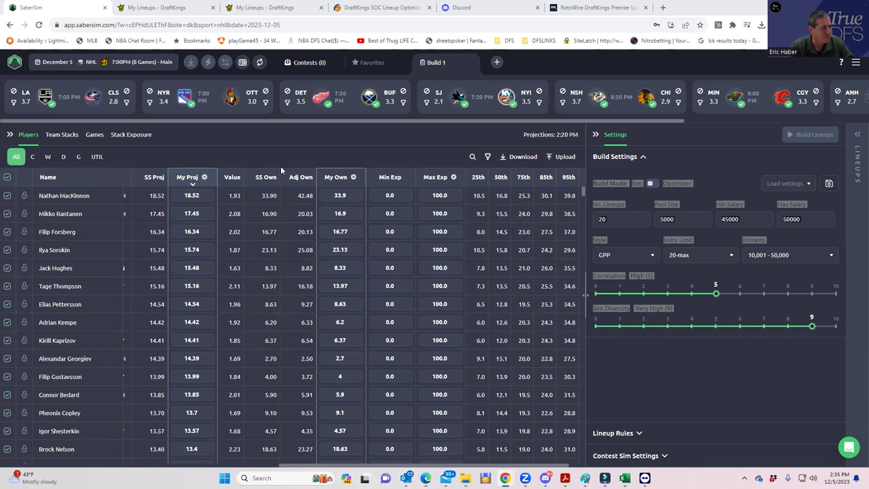
- Look through all the matchups and implied team totals on the December 5 NHL main slate, from LA–CLS through NJ–VAN
{"action": "mouse_move", "coordinate": [281, 167]}
{"action": "left_click_drag", "start_coordinate": [663, 121], "coordinate": [856, 120]}
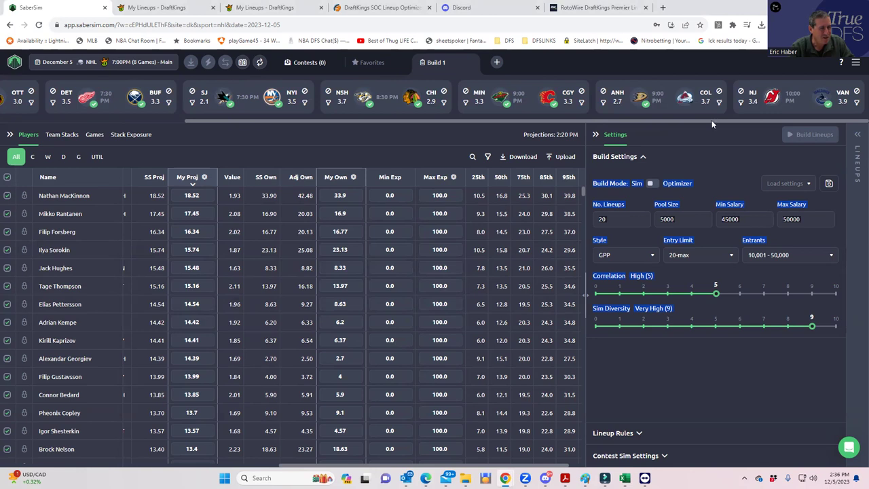
{"action": "left_click_drag", "start_coordinate": [712, 121], "coordinate": [366, 121]}
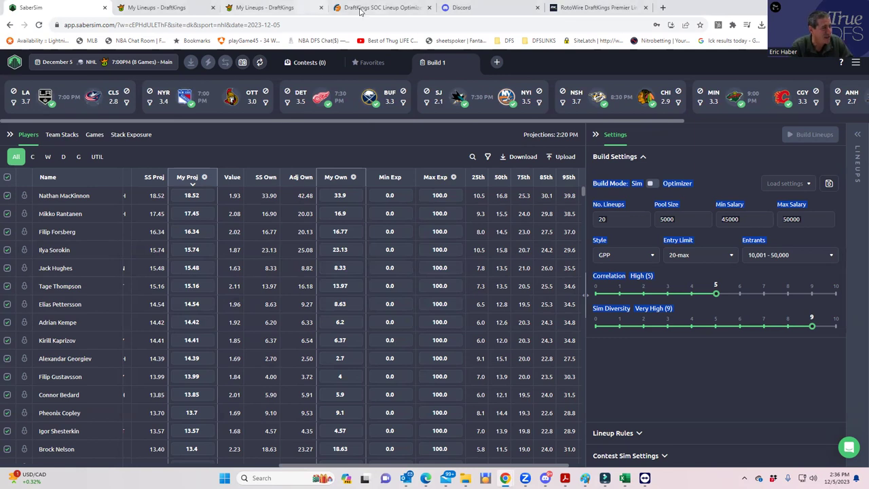
{"action": "left_click_drag", "start_coordinate": [587, 120], "coordinate": [799, 110]}
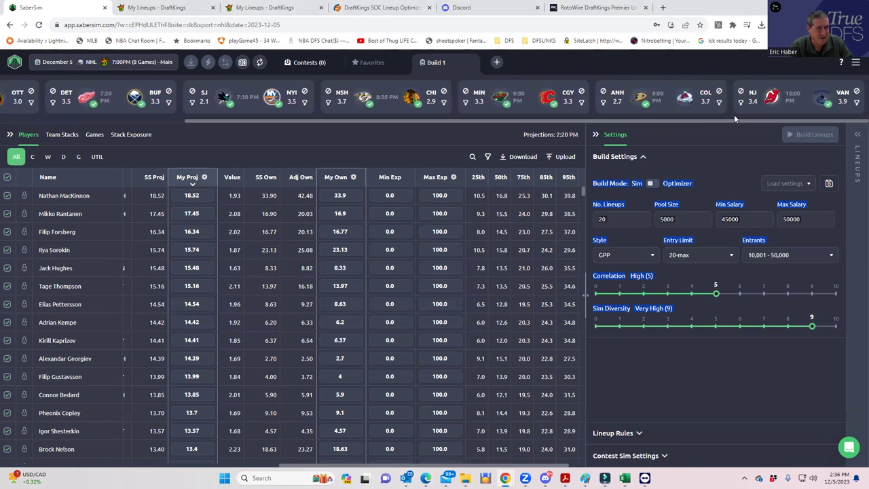
{"action": "left_click_drag", "start_coordinate": [705, 119], "coordinate": [468, 129]}
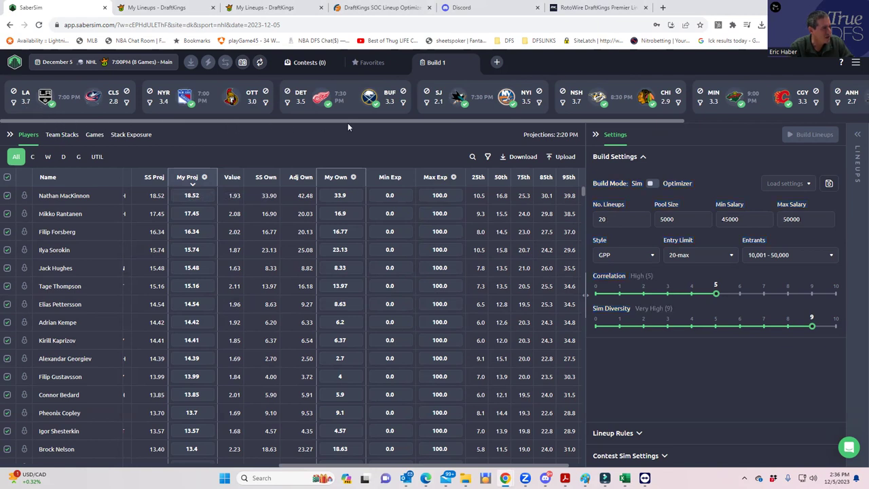
{"action": "left_click_drag", "start_coordinate": [387, 119], "coordinate": [607, 114]}
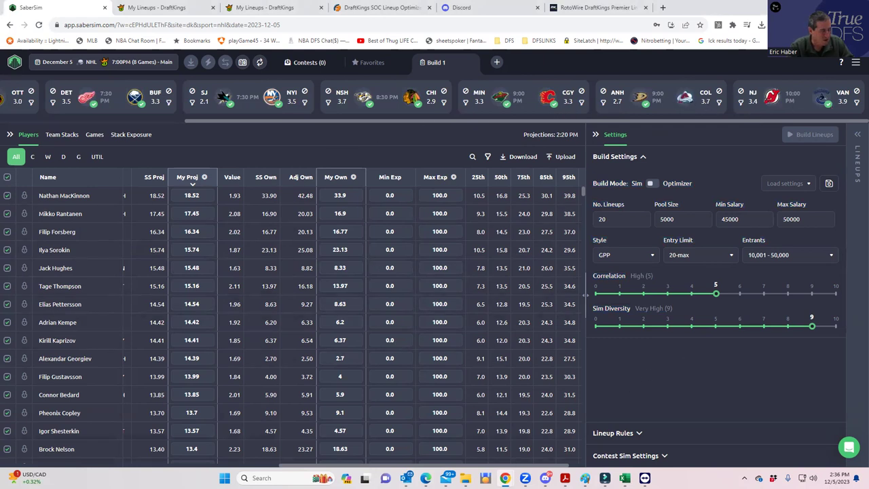
- Switch to the NHLDK_Proj workbook in Excel and maximize its window
{"action": "mouse_move", "coordinate": [625, 478]}
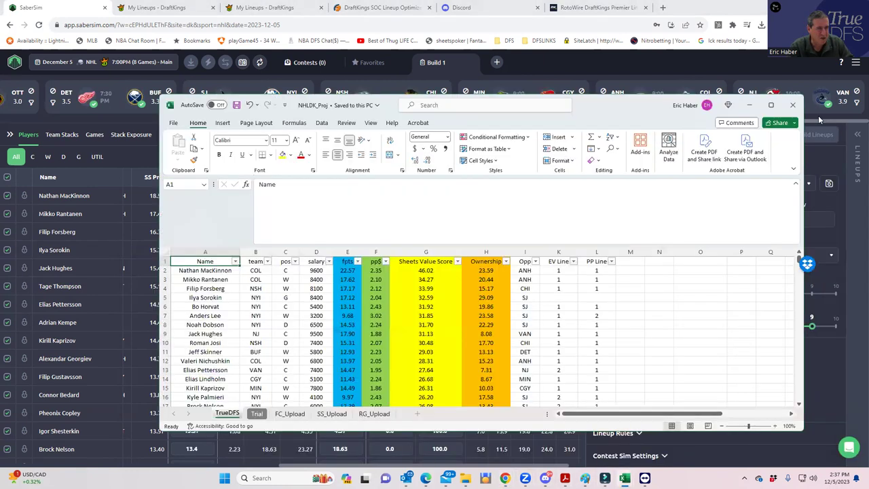
{"action": "double_click", "coordinate": [821, 120]}
{"action": "left_click", "coordinate": [771, 105]}
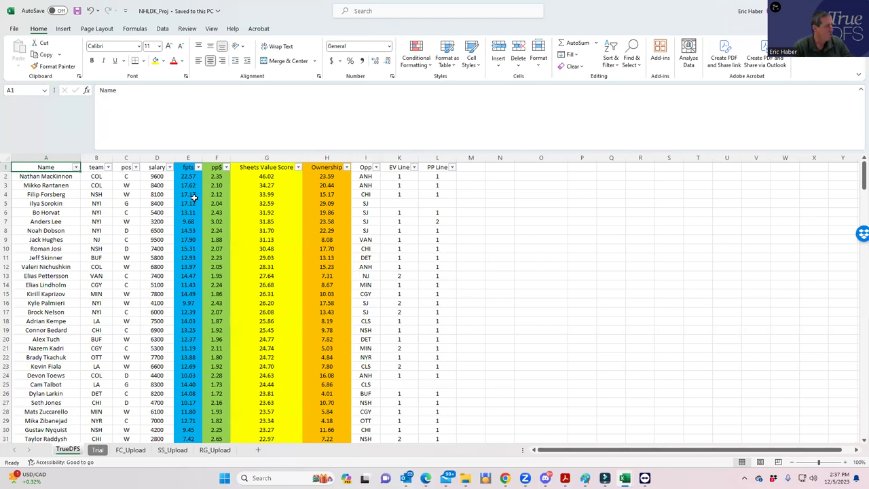
- Review the TrueDFS sheet's Sheets Value Score, pp$, fpts, team, Name, EV Line and PP Line columns
{"action": "left_click_drag", "start_coordinate": [267, 177], "coordinate": [266, 384]}
{"action": "mouse_move", "coordinate": [268, 311]}
{"action": "left_mouse_down"}
{"action": "mouse_move", "coordinate": [268, 251]}
{"action": "mouse_move", "coordinate": [271, 322]}
{"action": "left_mouse_up"}
{"action": "left_click", "coordinate": [211, 176]}
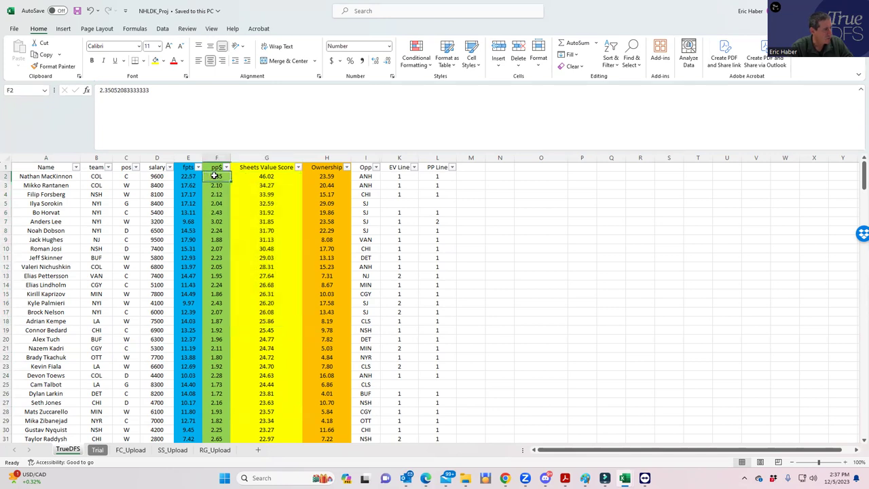
{"action": "left_click", "coordinate": [187, 176]}
{"action": "left_click", "coordinate": [262, 177]}
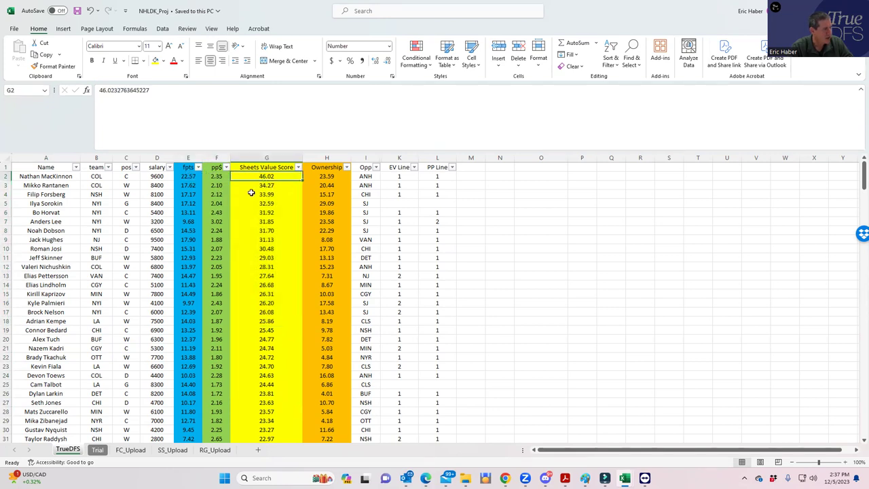
{"action": "left_click_drag", "start_coordinate": [95, 177], "coordinate": [98, 395]}
{"action": "left_click", "coordinate": [48, 169]}
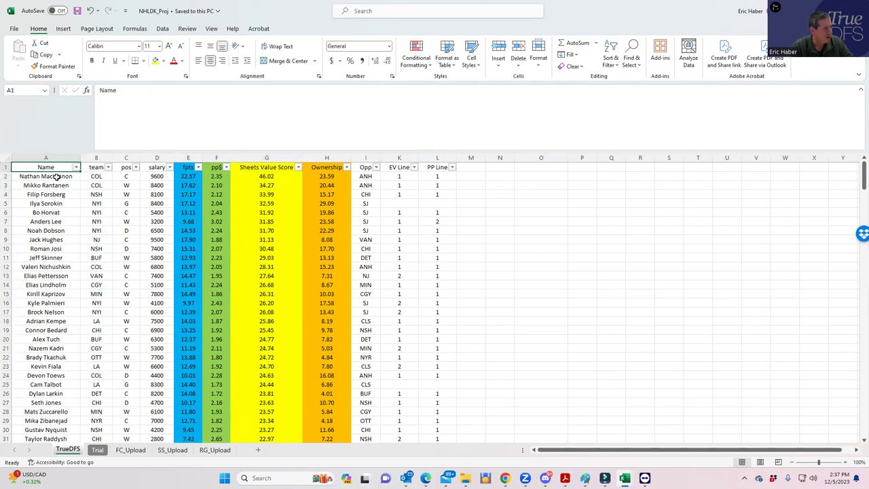
{"action": "left_click_drag", "start_coordinate": [397, 176], "coordinate": [422, 377]}
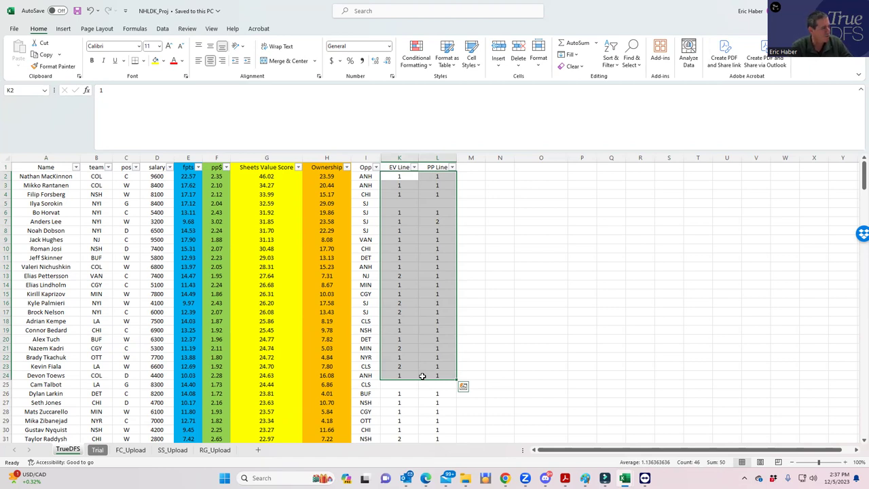
- Compare the position, team, salary and Sheets Value Score of the two top-ranked COL players
{"action": "left_click", "coordinate": [126, 185]}
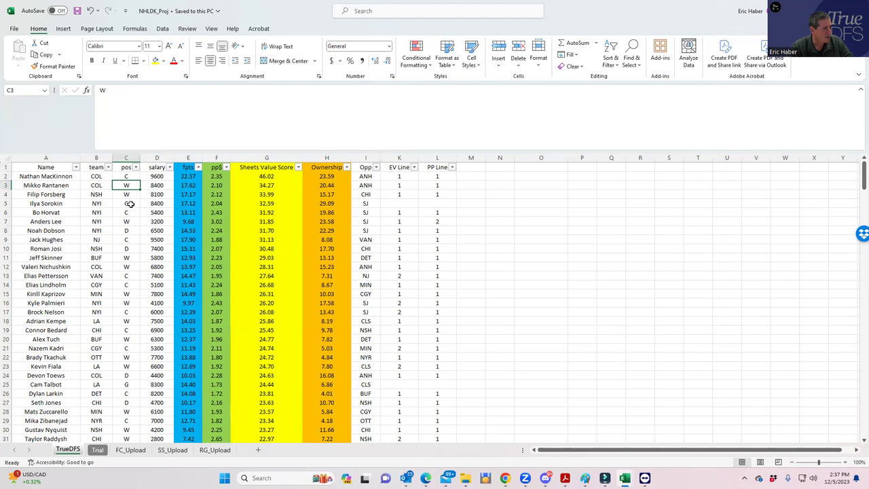
{"action": "left_click", "coordinate": [96, 175]}
{"action": "left_click", "coordinate": [156, 176]}
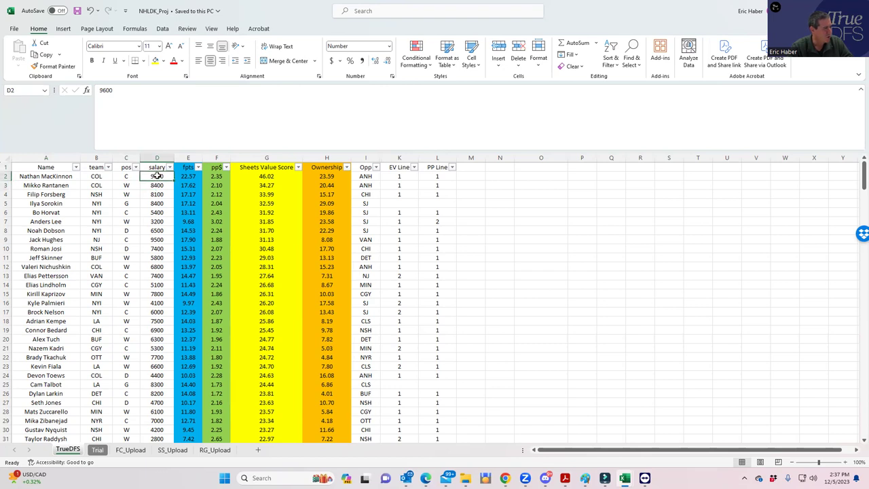
{"action": "left_click", "coordinate": [268, 176]}
{"action": "left_click", "coordinate": [266, 185]}
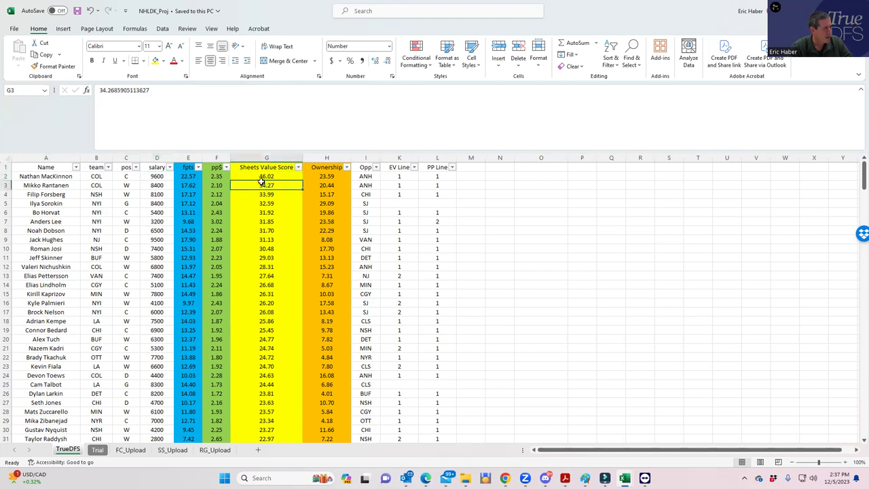
{"action": "left_click", "coordinate": [155, 177]}
{"action": "left_click", "coordinate": [267, 176]}
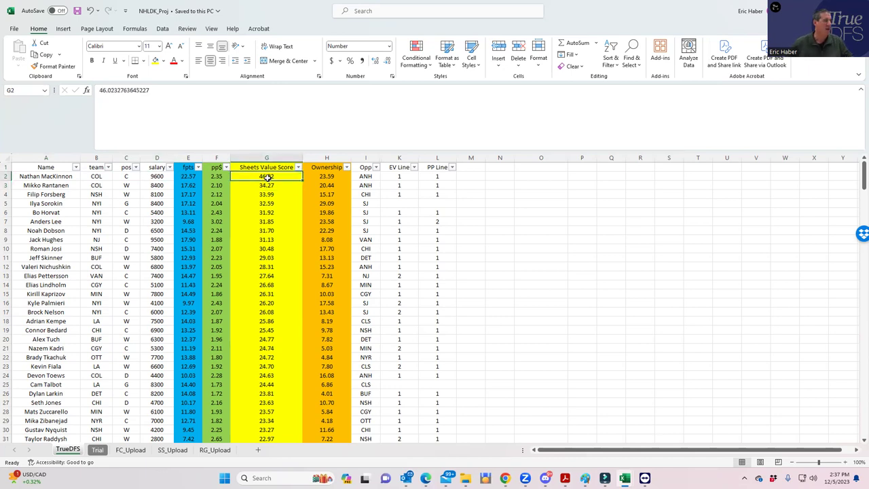
- Examine the two highest-ranked COL wingers, checking the second one's salary and power-play line
{"action": "left_click", "coordinate": [127, 186]}
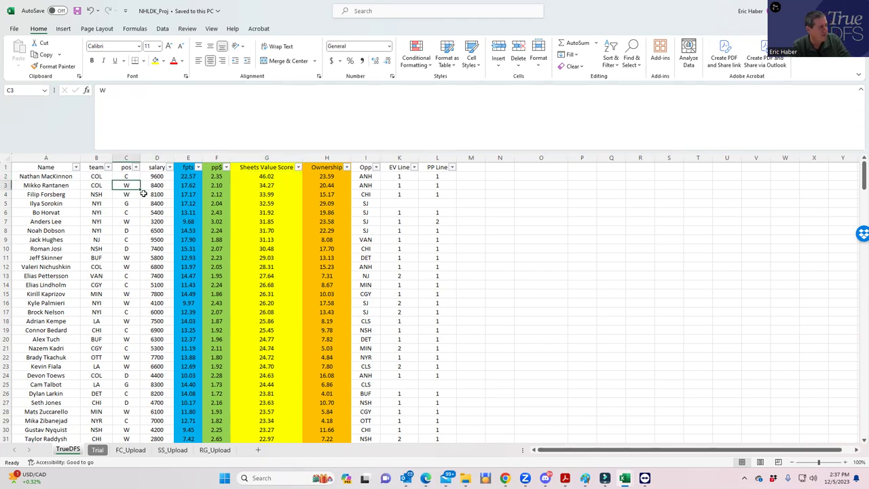
{"action": "left_click", "coordinate": [150, 266]}
{"action": "left_click", "coordinate": [97, 267]}
{"action": "left_click", "coordinate": [52, 267]}
{"action": "left_click", "coordinate": [150, 266]}
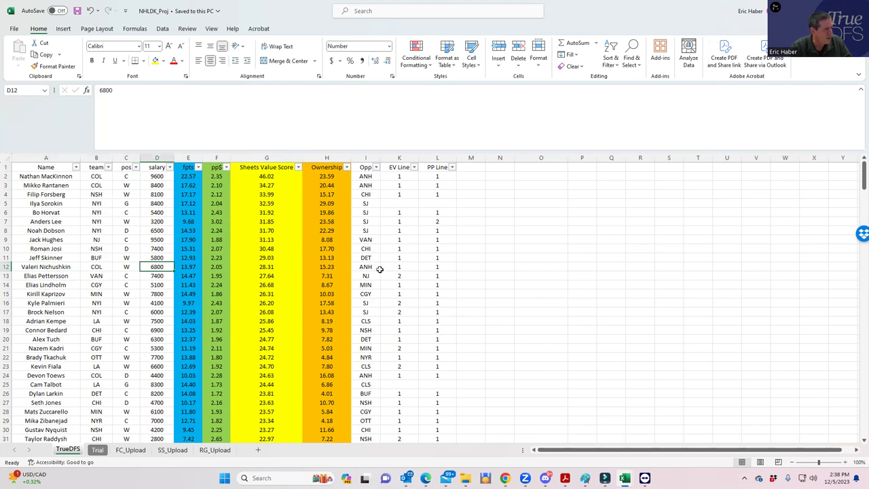
{"action": "left_click", "coordinate": [432, 265]}
{"action": "left_click", "coordinate": [96, 185]}
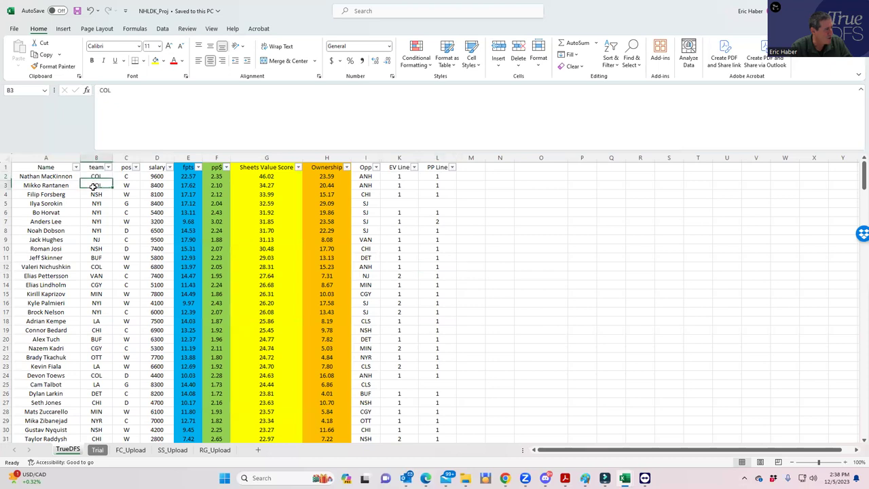
{"action": "left_click", "coordinate": [97, 267]}
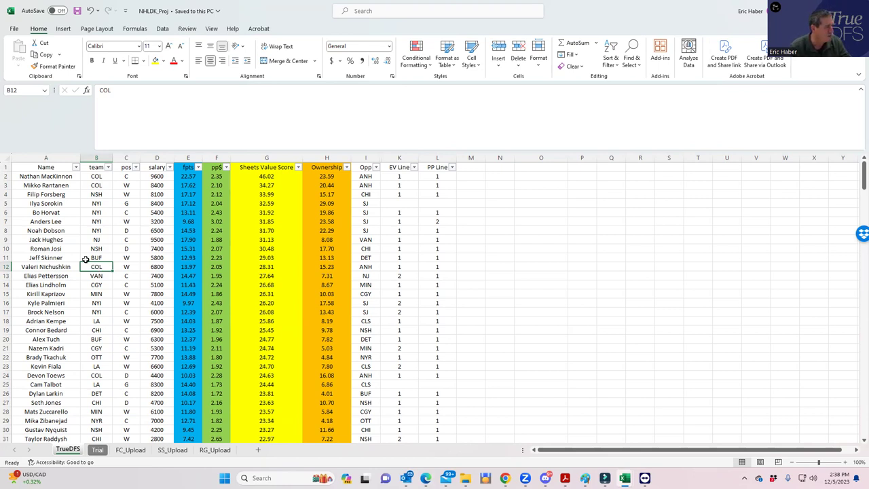
- Compare the salaries, even-strength lines and power-play lines of the NYI wingers in rows 7 and 16
{"action": "left_click", "coordinate": [157, 222]}
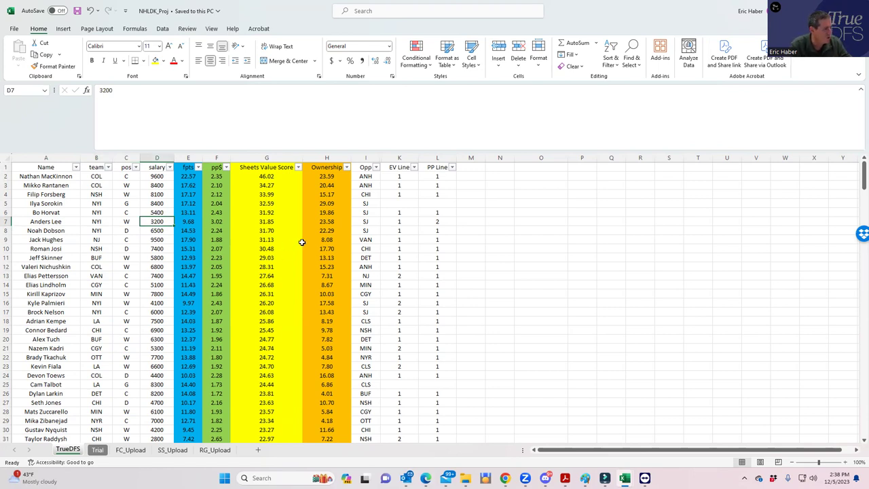
{"action": "left_click", "coordinate": [393, 221]}
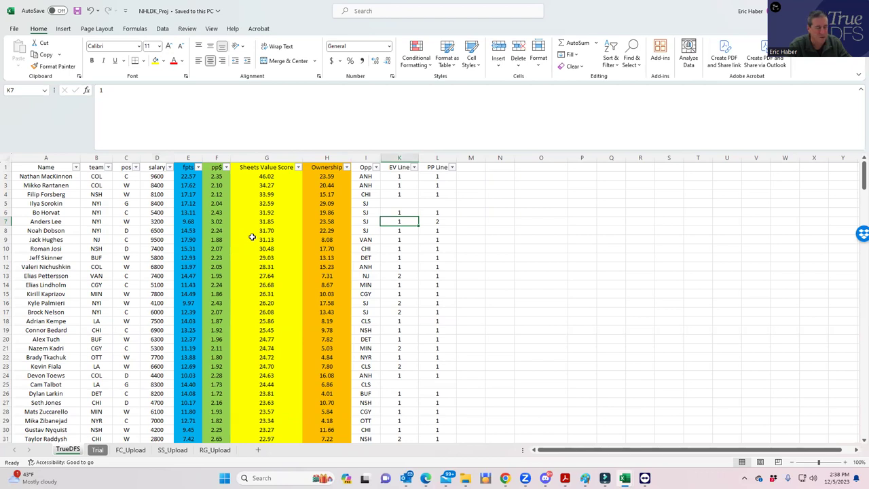
{"action": "left_click", "coordinate": [154, 221]}
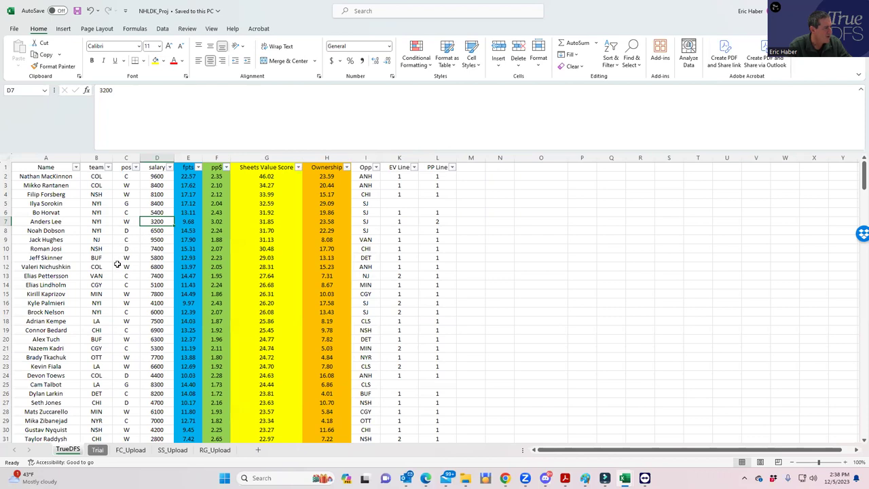
{"action": "left_click", "coordinate": [153, 303]}
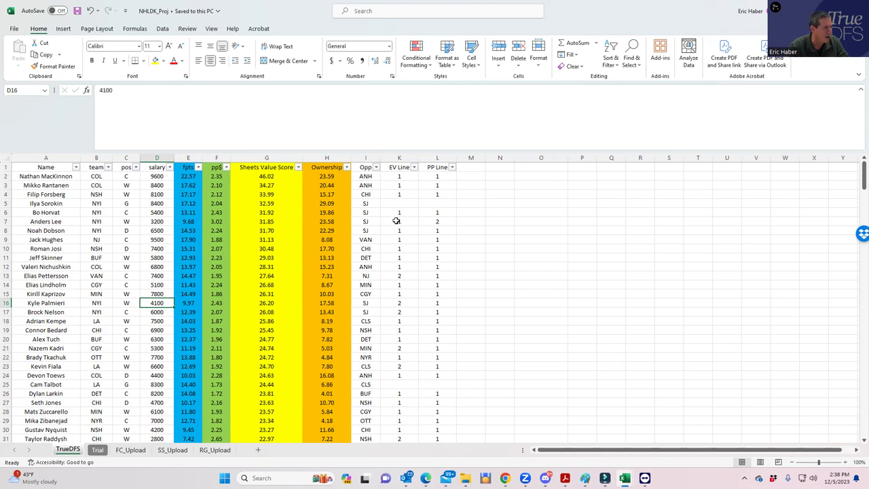
{"action": "left_click", "coordinate": [396, 221]}
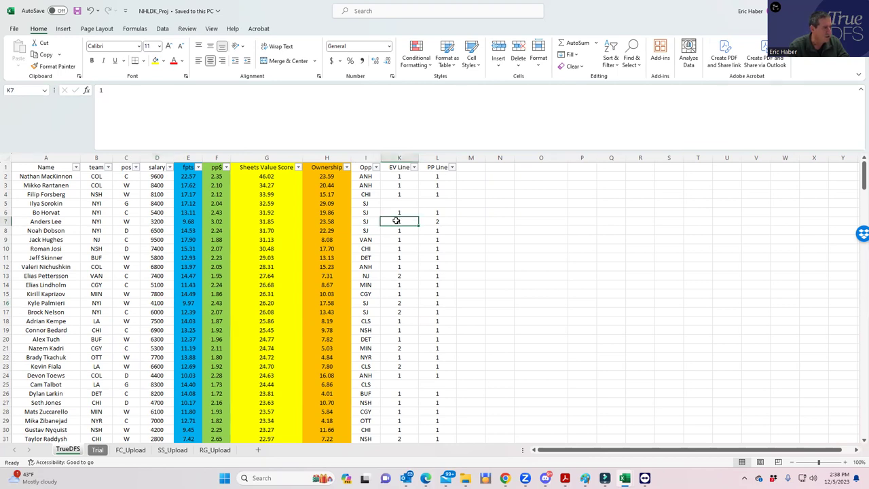
{"action": "left_click", "coordinate": [433, 222]}
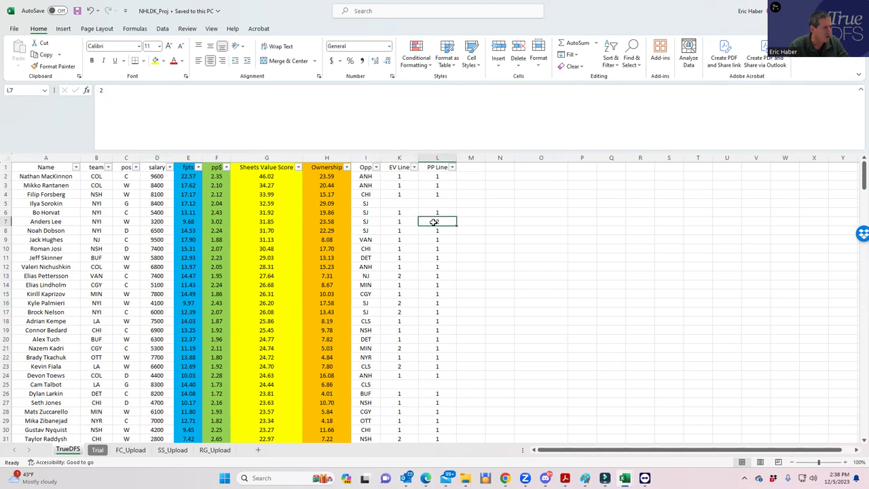
{"action": "left_click", "coordinate": [102, 303]}
{"action": "left_click", "coordinate": [388, 302]}
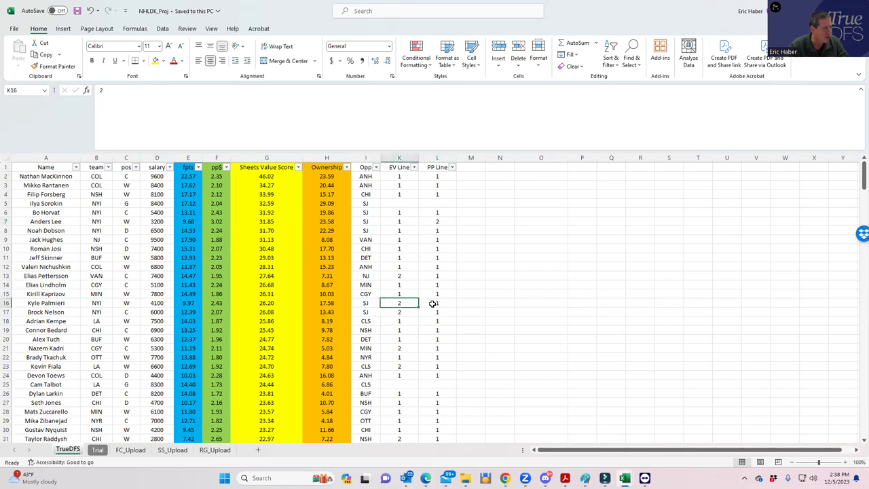
{"action": "left_click", "coordinate": [433, 304]}
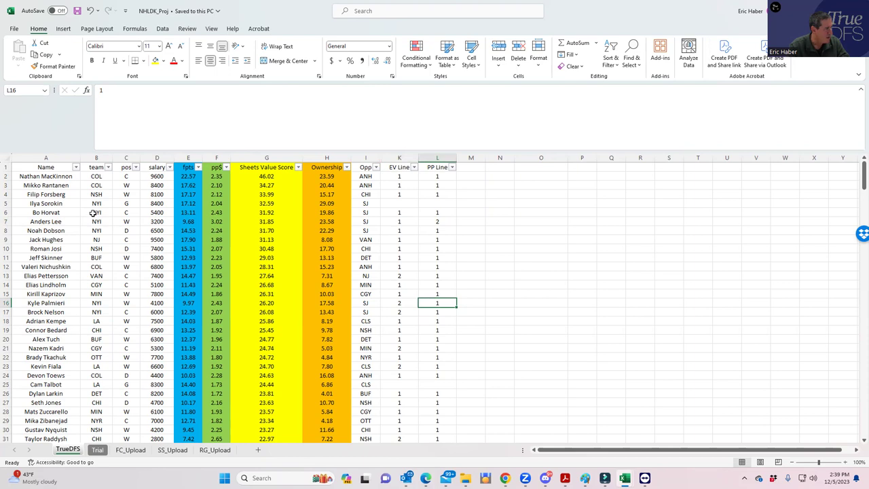
- Examine the team, position and salary of the NYI skaters in rows 6 to 8, 16 and 17
{"action": "left_click_drag", "start_coordinate": [93, 212], "coordinate": [145, 231]}
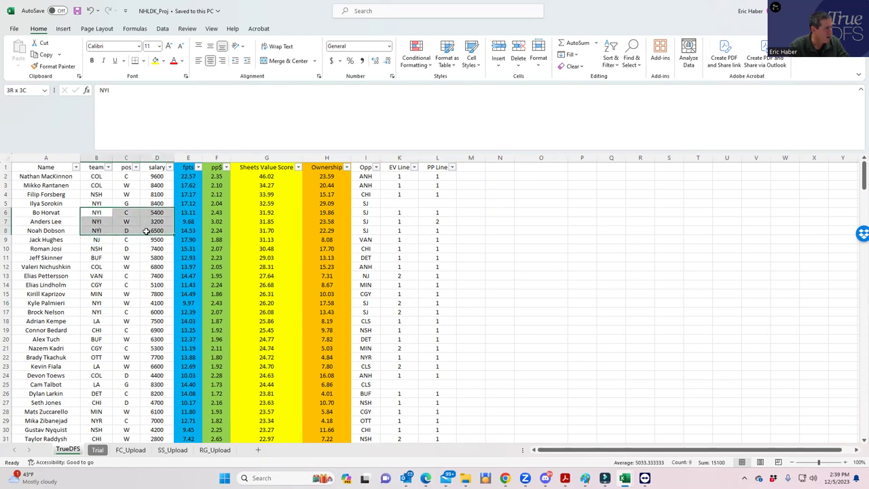
{"action": "left_click_drag", "start_coordinate": [146, 231], "coordinate": [147, 231]}
{"action": "left_click", "coordinate": [99, 303]}
{"action": "left_click", "coordinate": [100, 313]}
{"action": "left_click", "coordinate": [148, 311]}
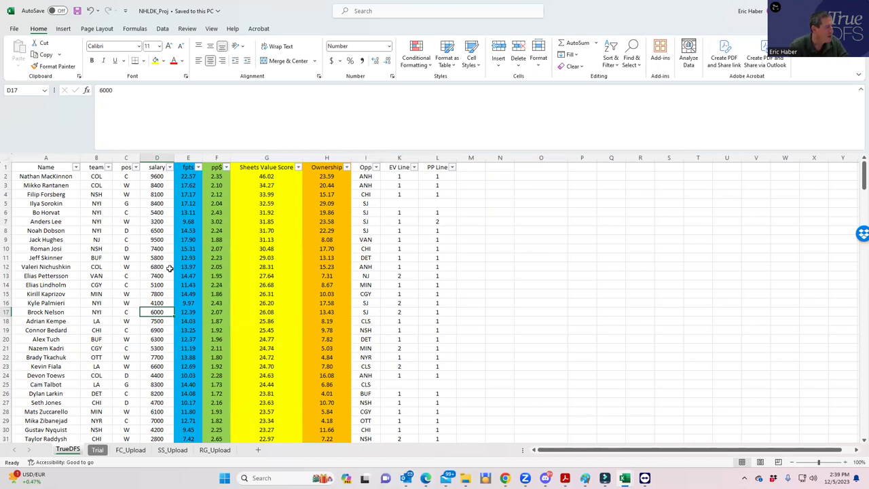
- Check the positions and salaries of the NSH winger and defenseman, and the position of the NJ center
{"action": "left_click", "coordinate": [127, 249]}
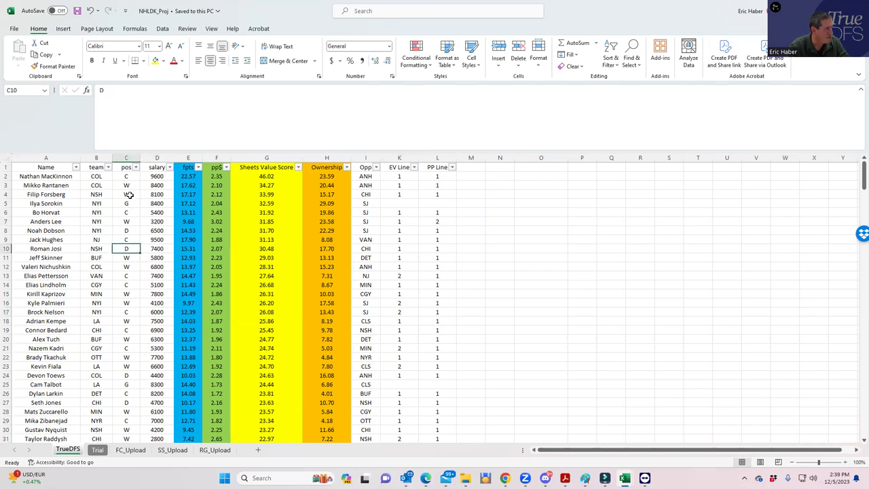
{"action": "left_click", "coordinate": [128, 196]}
{"action": "left_click", "coordinate": [156, 196]}
{"action": "left_click", "coordinate": [126, 239]}
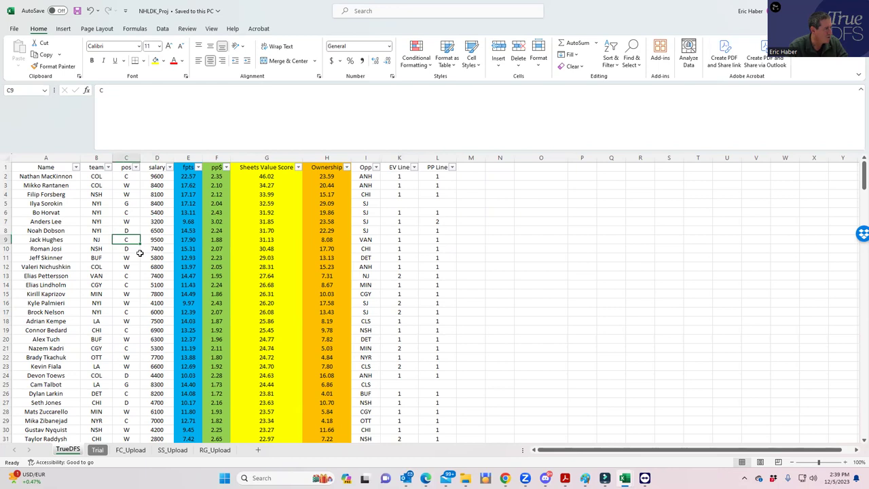
{"action": "left_click", "coordinate": [129, 249]}
{"action": "left_click", "coordinate": [156, 250]}
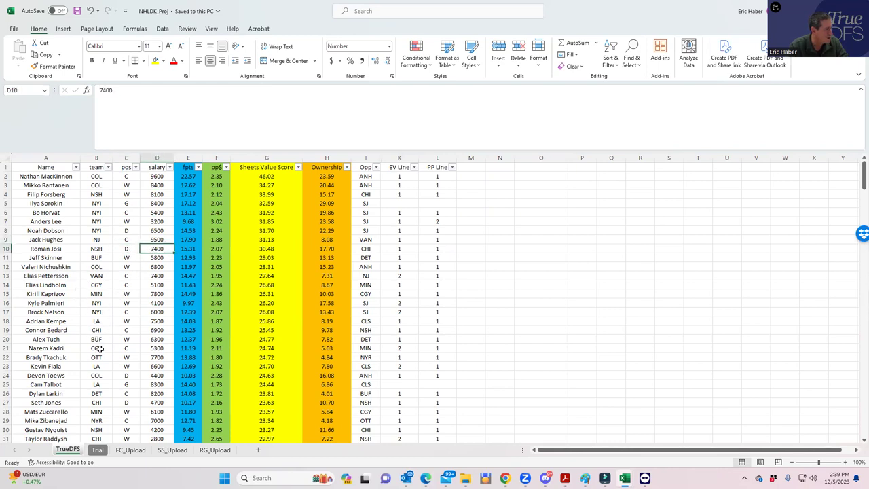
- Examine which teams the mid-list players in rows 13 to 19 belong to, including VAN, MIN, NYI, LA and CHI
{"action": "left_click", "coordinate": [96, 275]}
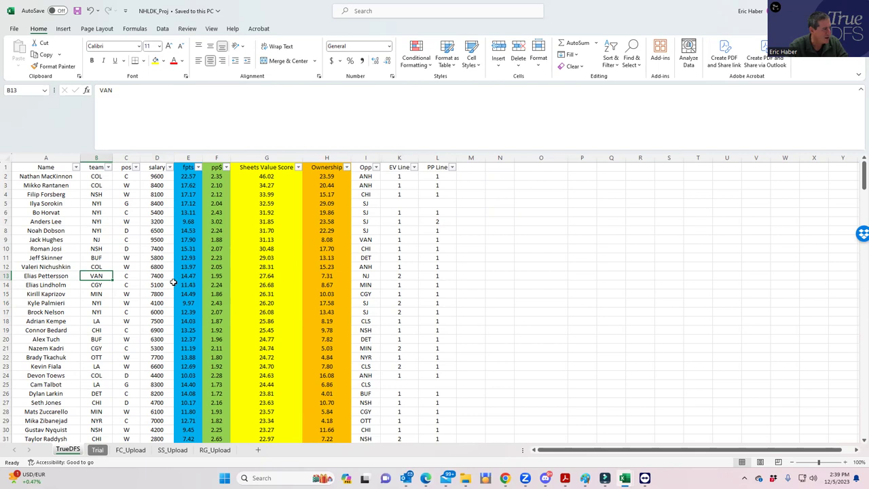
{"action": "left_click", "coordinate": [104, 311]}
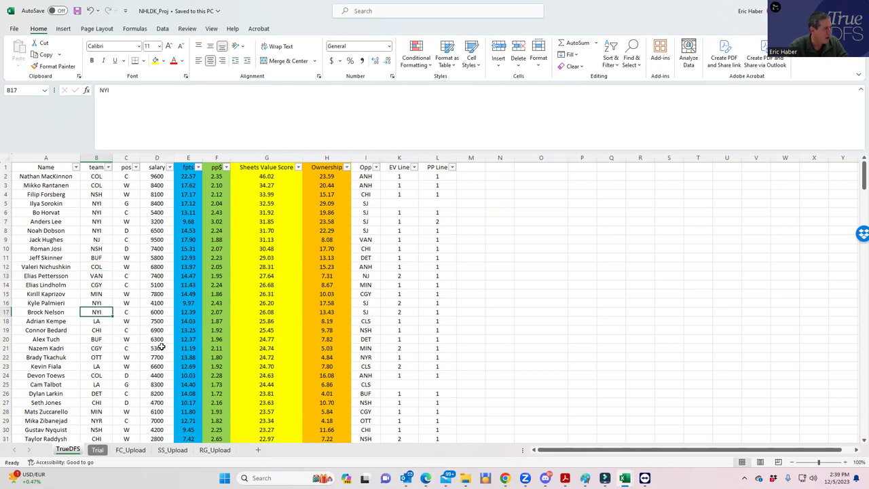
{"action": "left_click", "coordinate": [99, 276]}
{"action": "left_click", "coordinate": [101, 293]}
{"action": "left_click", "coordinate": [102, 303]}
{"action": "left_click", "coordinate": [98, 330]}
{"action": "left_click", "coordinate": [96, 319]}
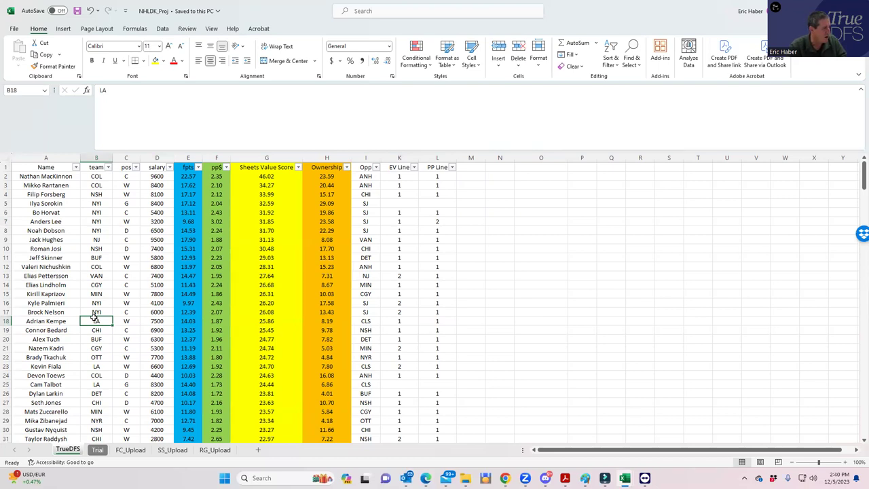
- Check the positions and salaries of the goalies in rows 25, 34 and 35, covering LA, COL and NYR
{"action": "scroll", "coordinate": [139, 329], "scroll_direction": "down", "scroll_amount": 1}
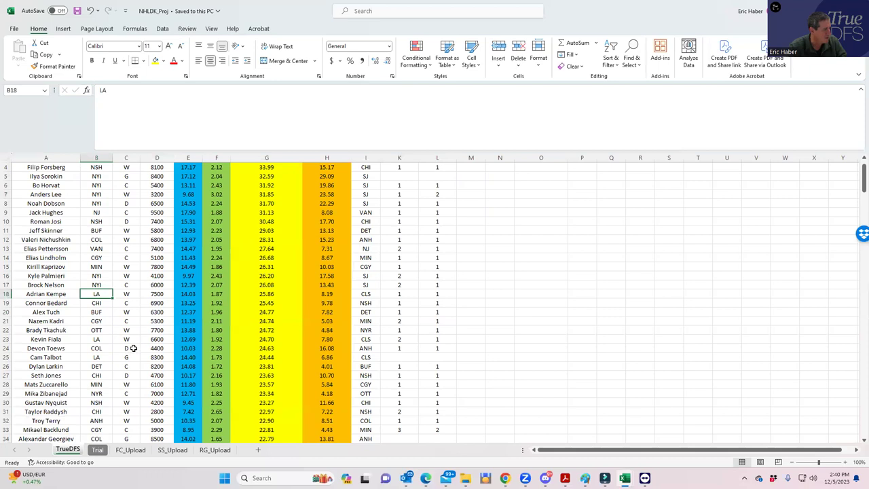
{"action": "scroll", "coordinate": [133, 348], "scroll_direction": "up", "scroll_amount": 1}
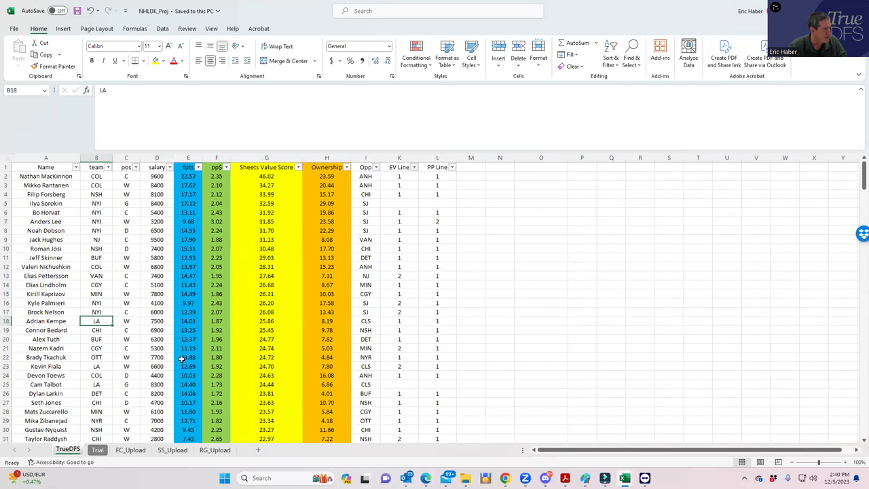
{"action": "scroll", "coordinate": [133, 365], "scroll_direction": "down", "scroll_amount": 2}
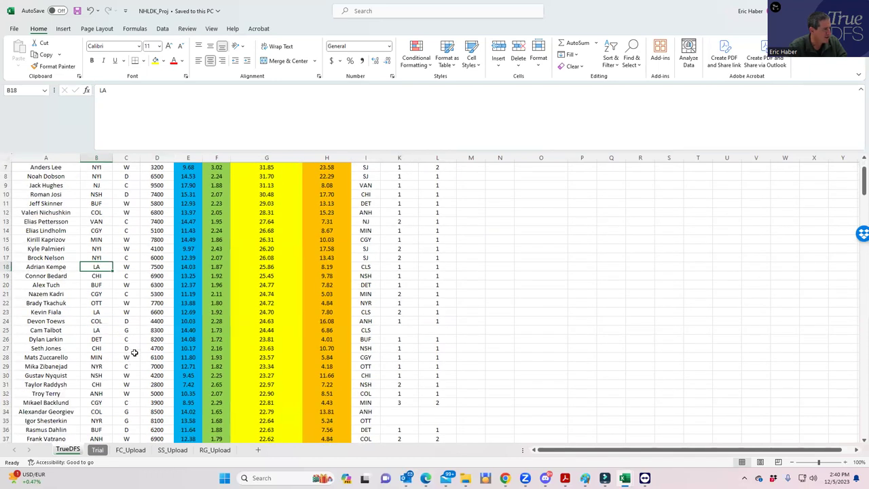
{"action": "left_click", "coordinate": [129, 332]}
{"action": "scroll", "coordinate": [141, 362], "scroll_direction": "down", "scroll_amount": 2}
{"action": "left_click", "coordinate": [155, 356]}
{"action": "left_click", "coordinate": [157, 367]}
{"action": "scroll", "coordinate": [155, 397], "scroll_direction": "down", "scroll_amount": 1}
{"action": "scroll", "coordinate": [155, 402], "scroll_direction": "down", "scroll_amount": 1}
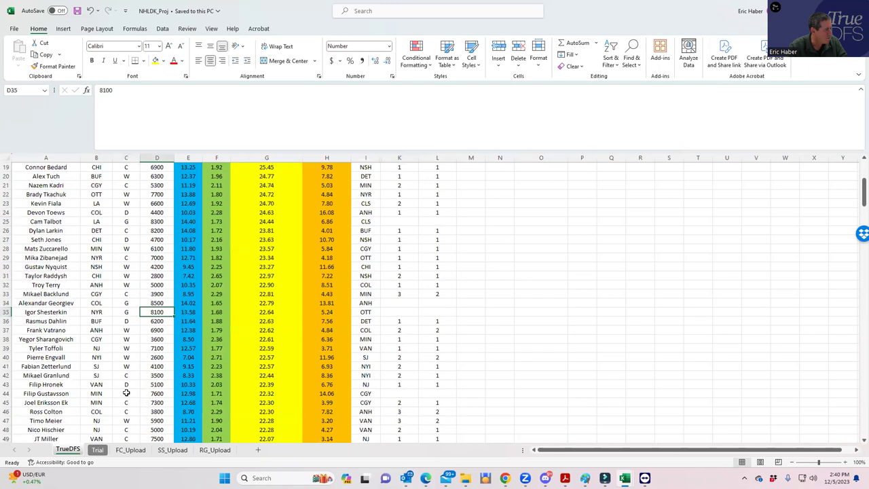
- Examine the MIN goalie in row 44 and the position and salary of the VAN goalie in row 56
{"action": "left_click", "coordinate": [126, 394]}
{"action": "scroll", "coordinate": [157, 394], "scroll_direction": "down", "scroll_amount": 3}
{"action": "scroll", "coordinate": [155, 393], "scroll_direction": "down", "scroll_amount": 1}
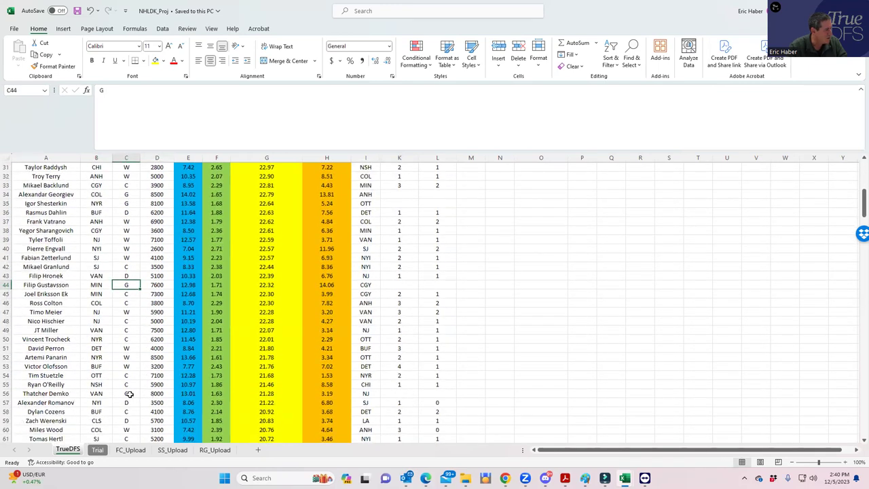
{"action": "left_click", "coordinate": [129, 394]}
{"action": "left_click", "coordinate": [151, 396]}
{"action": "scroll", "coordinate": [151, 396], "scroll_direction": "down", "scroll_amount": 2}
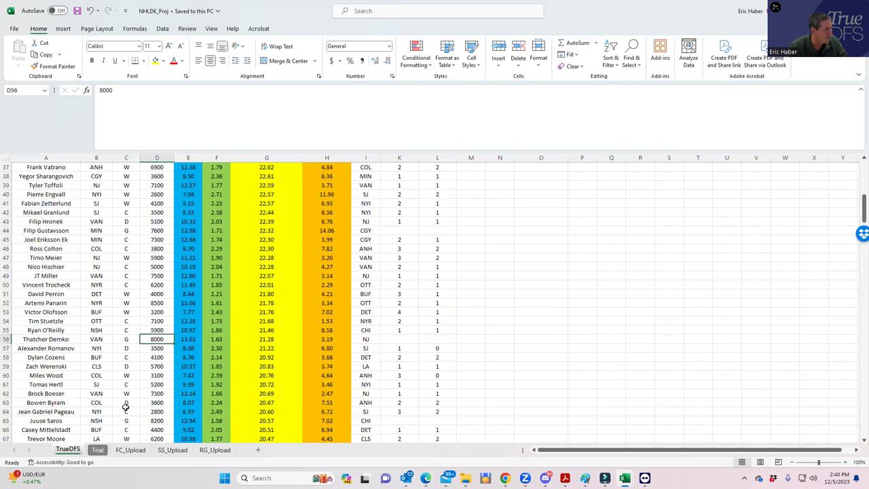
- Look at the NSH goalie in row 65 and compare with the salary of the MIN goalie in row 44
{"action": "left_click", "coordinate": [126, 421]}
{"action": "left_click", "coordinate": [151, 410]}
{"action": "left_click", "coordinate": [135, 418]}
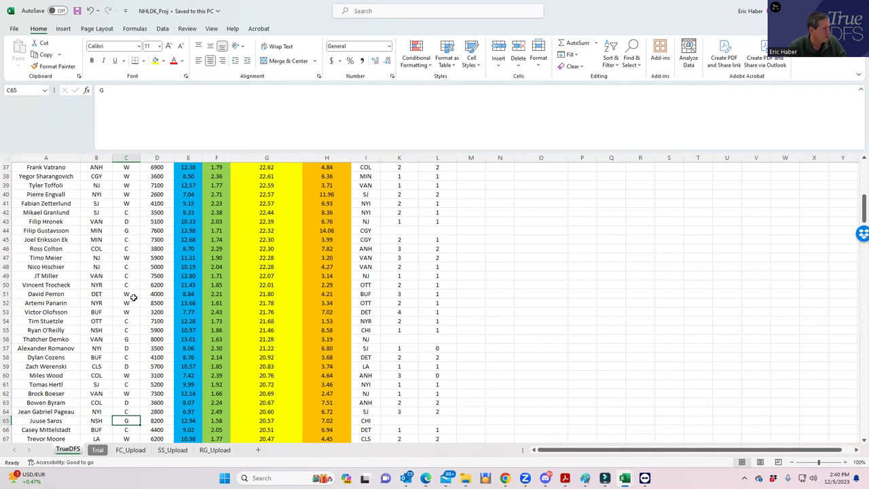
{"action": "left_click", "coordinate": [160, 226]}
{"action": "left_click", "coordinate": [158, 231]}
- Switch to the NHLDK_Stacks workbook and sort the teams by raw stack from largest to smallest
{"action": "mouse_move", "coordinate": [606, 478]}
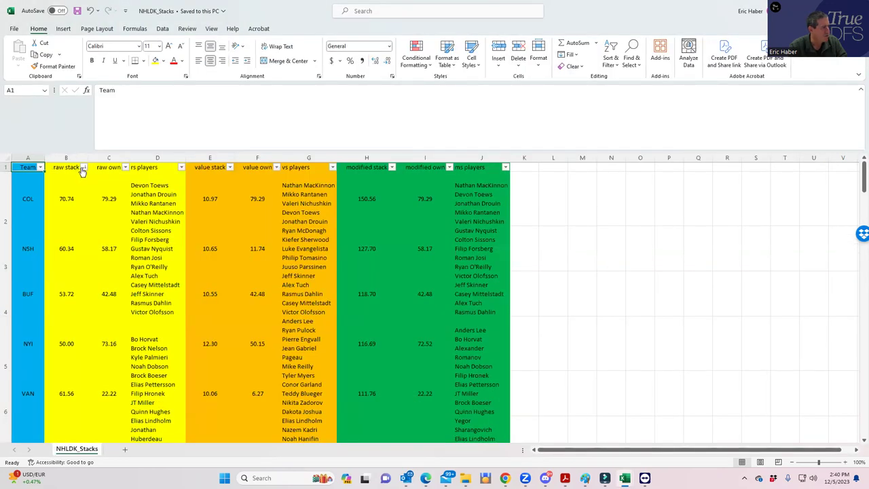
{"action": "left_click", "coordinate": [82, 168]}
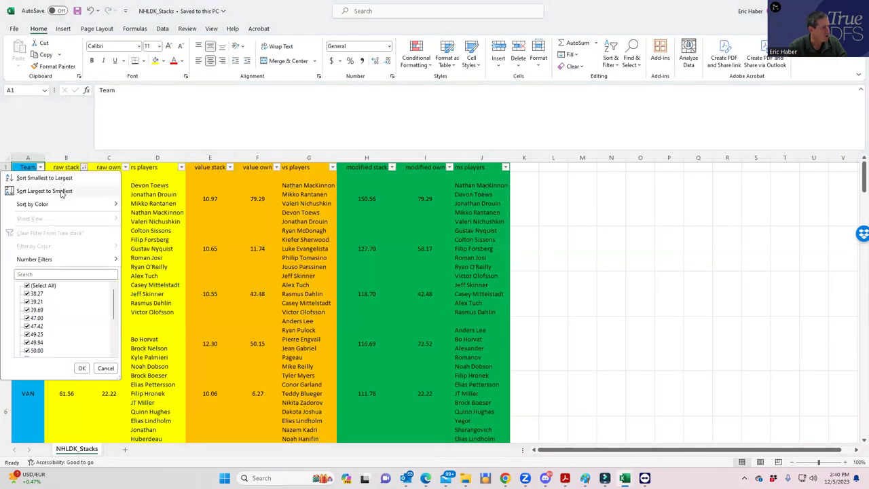
{"action": "left_click", "coordinate": [61, 190]}
- Compare the raw stack projections of the five leading teams: COL, VAN, NSH, NYR and NJ
{"action": "left_click", "coordinate": [71, 200]}
{"action": "left_click", "coordinate": [74, 241]}
{"action": "left_click", "coordinate": [27, 202]}
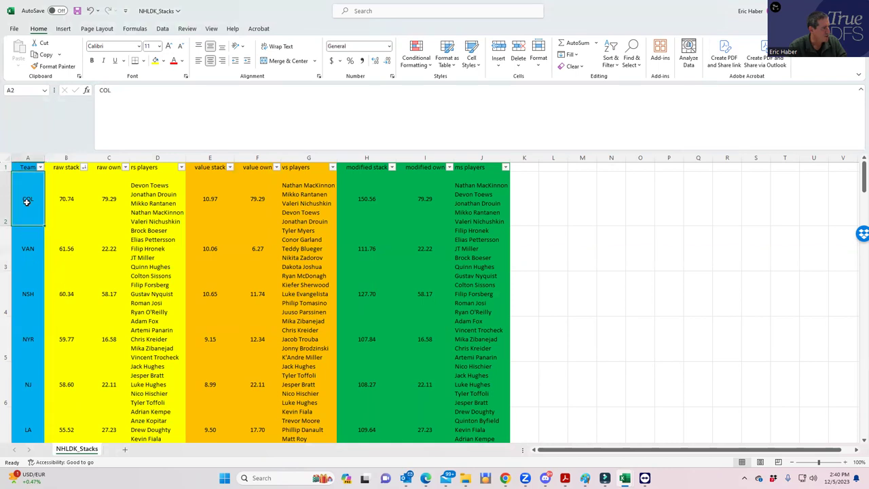
{"action": "left_click", "coordinate": [67, 200]}
{"action": "left_click", "coordinate": [63, 243]}
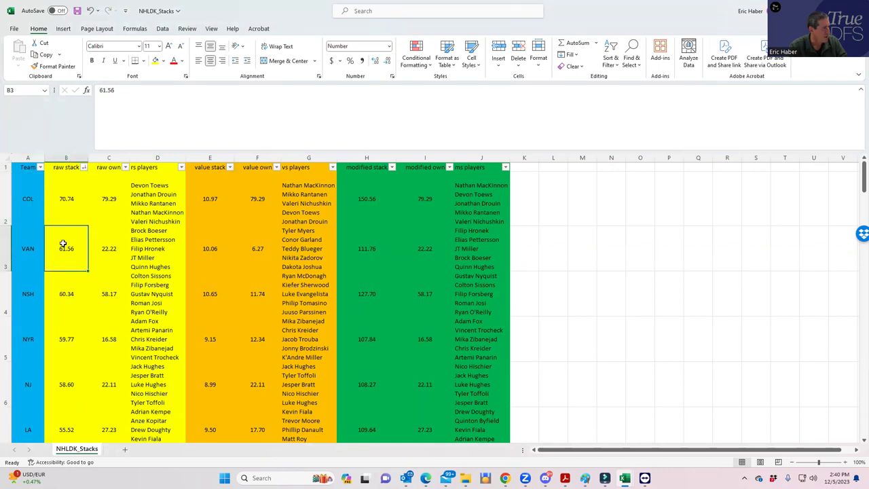
{"action": "left_click", "coordinate": [63, 296]}
{"action": "left_click", "coordinate": [61, 337]}
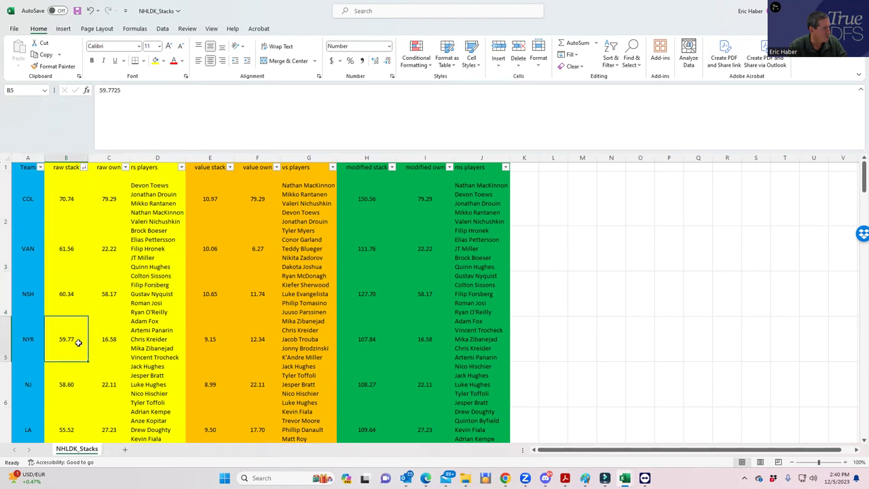
{"action": "left_click", "coordinate": [72, 379]}
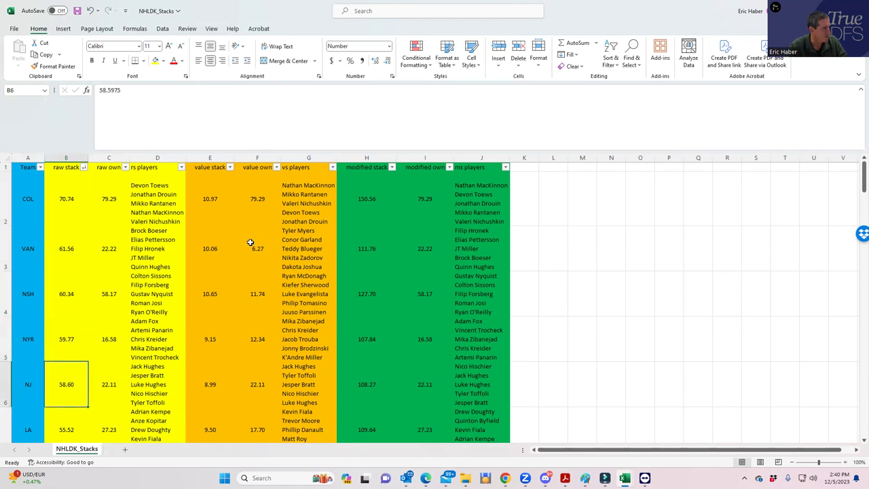
- Sort the teams by value stack from largest to smallest and check the leading team's value score and ownership
{"action": "left_click", "coordinate": [231, 168]}
{"action": "key", "text": "Escape"}
{"action": "left_click", "coordinate": [207, 199]}
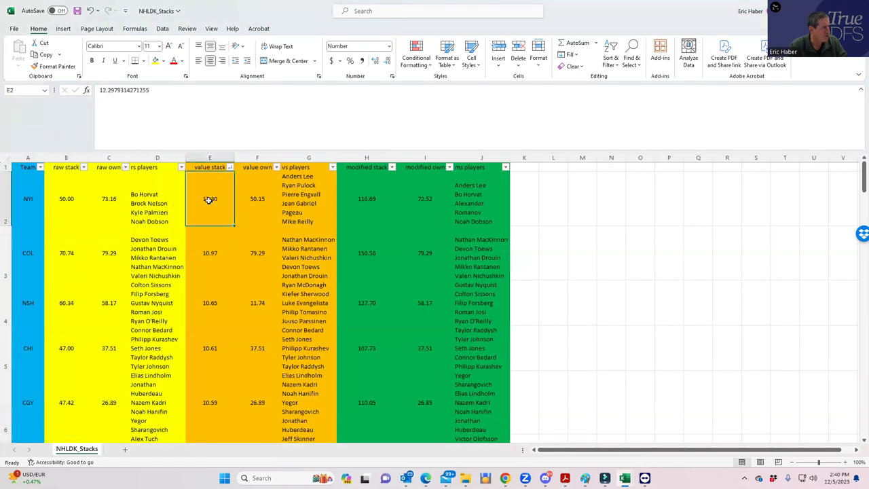
{"action": "left_click", "coordinate": [257, 200]}
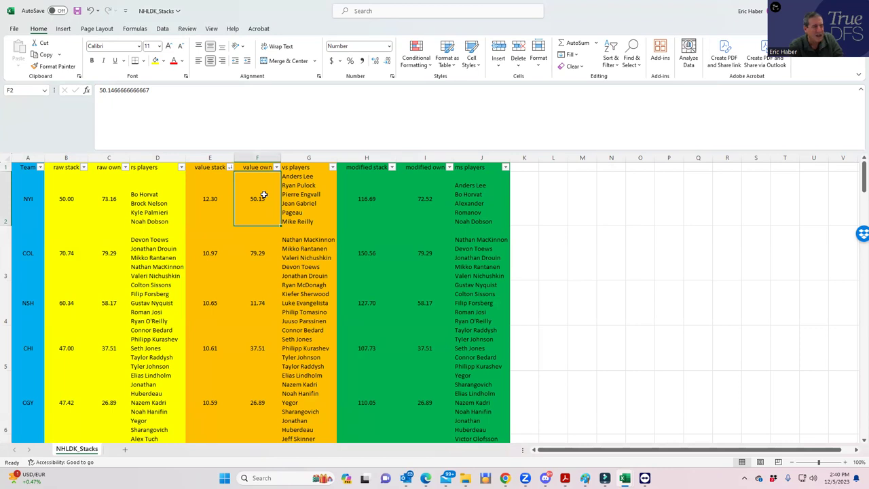
- Sort the teams by modified stack from largest to smallest and check the NYI and NSH scores
{"action": "left_click", "coordinate": [392, 167]}
{"action": "left_click", "coordinate": [347, 188]}
{"action": "left_click", "coordinate": [77, 220]}
{"action": "left_click", "coordinate": [60, 243]}
{"action": "left_click", "coordinate": [363, 340]}
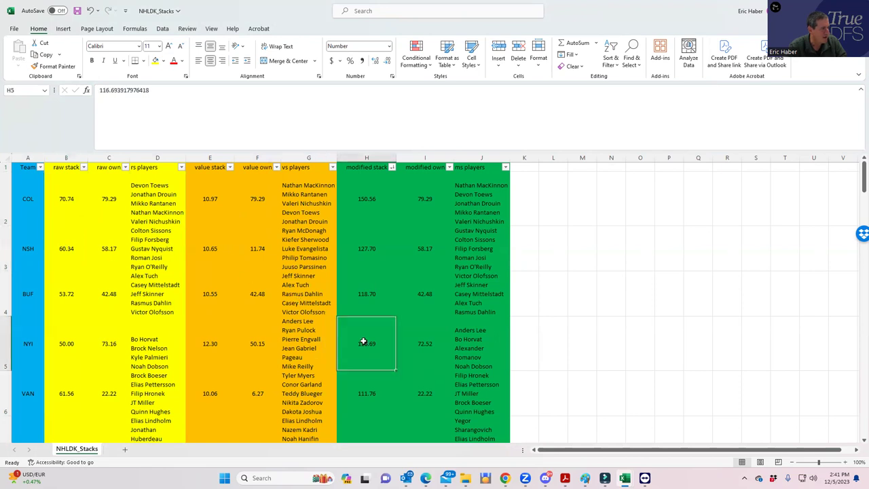
{"action": "left_click", "coordinate": [359, 240]}
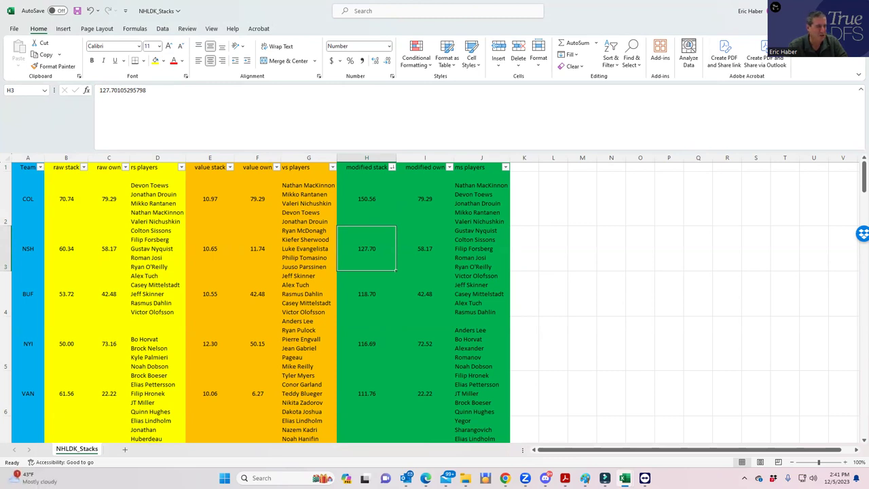
- Switch to DraftKings in the browser and open lineup entry for the NHL $100K Tuesday Twenty contest
{"action": "key", "text": "alt+Tab"}
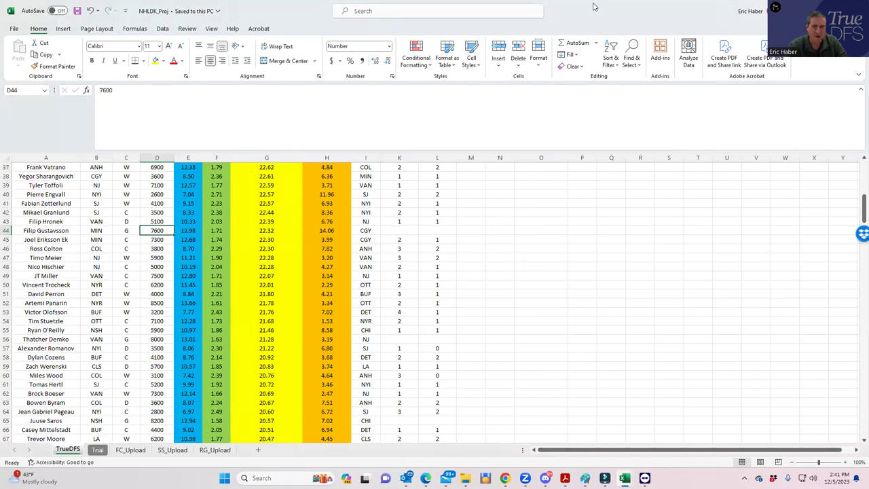
{"action": "key", "text": "alt+Tab"}
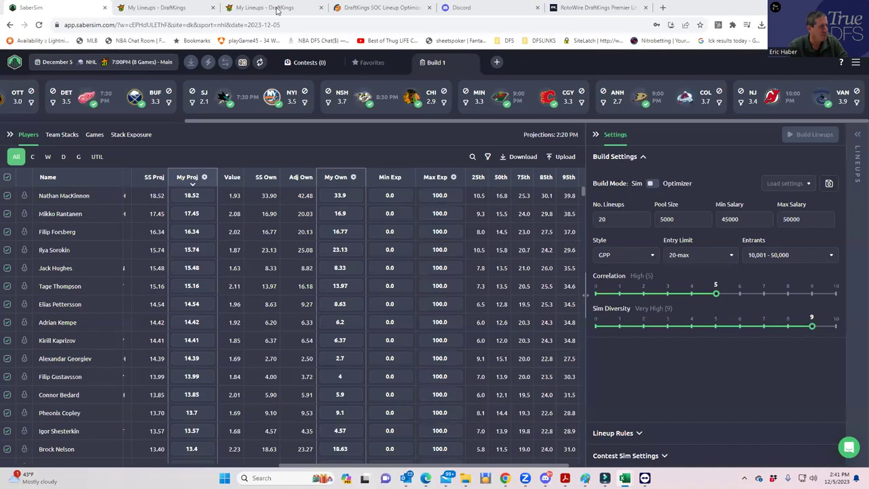
{"action": "left_click", "coordinate": [265, 7]}
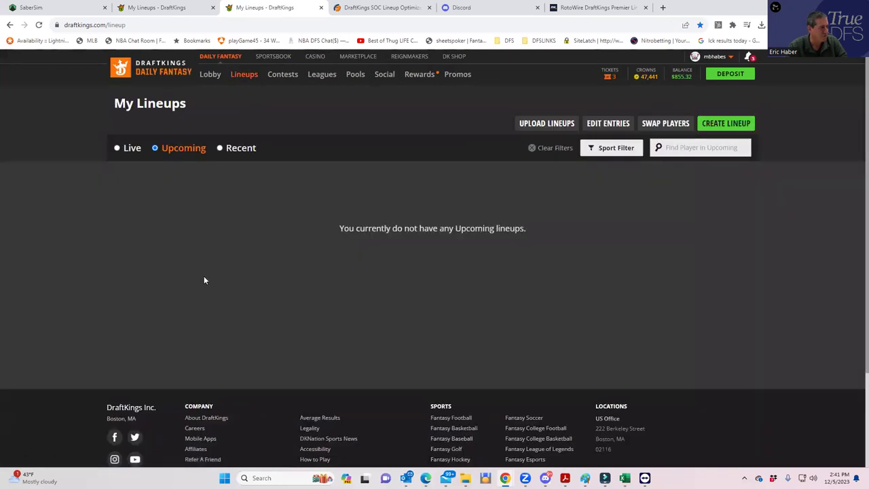
{"action": "left_click", "coordinate": [209, 76]}
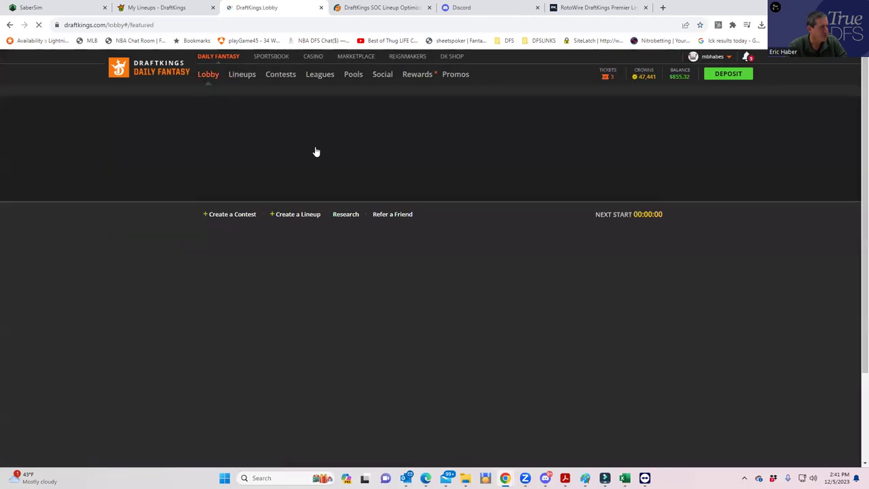
{"action": "left_click", "coordinate": [300, 96]}
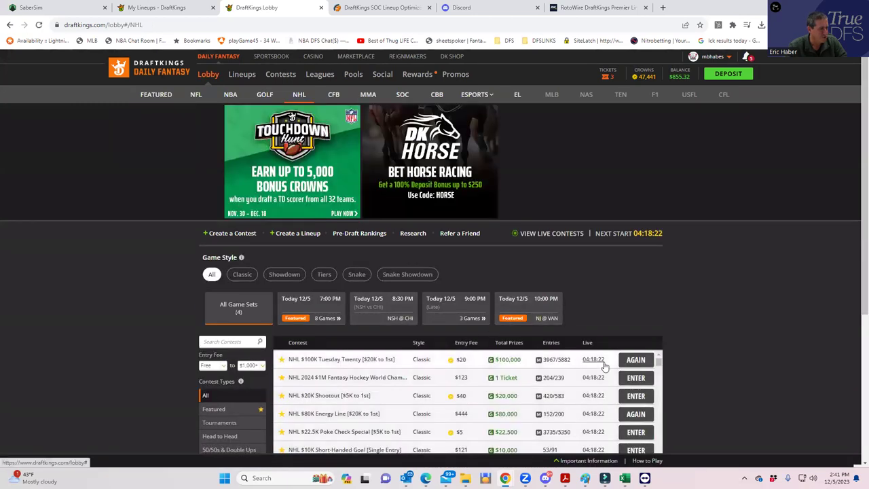
{"action": "left_click", "coordinate": [636, 359]}
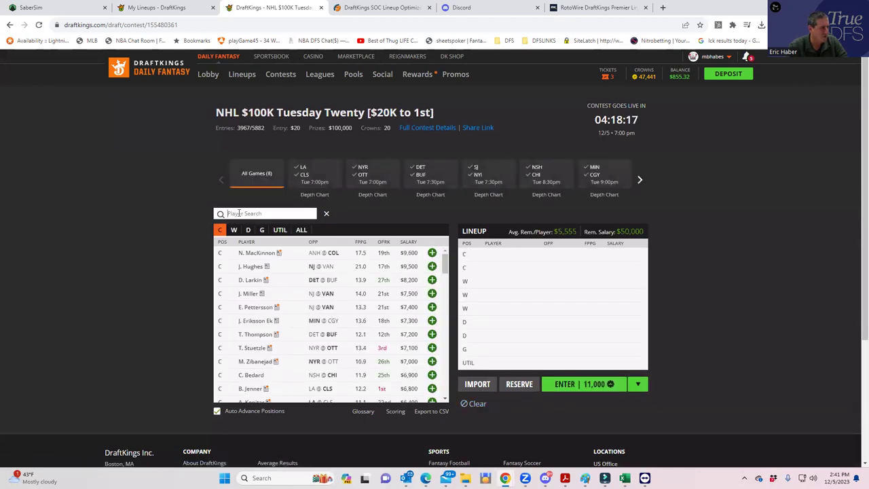
- Add goalie F. Gustavsson, center N. MacKinnon and winger M. Rantanen to the lineup
{"action": "type", "text": "gus"}
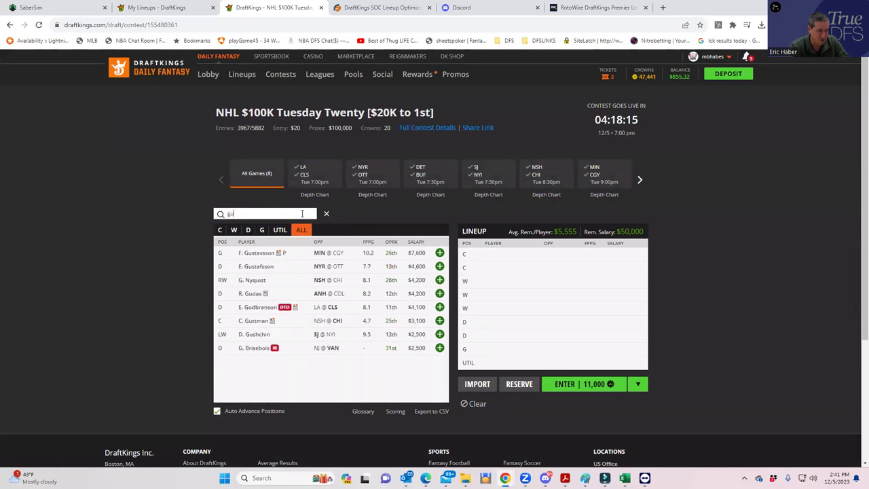
{"action": "left_click", "coordinate": [439, 252]}
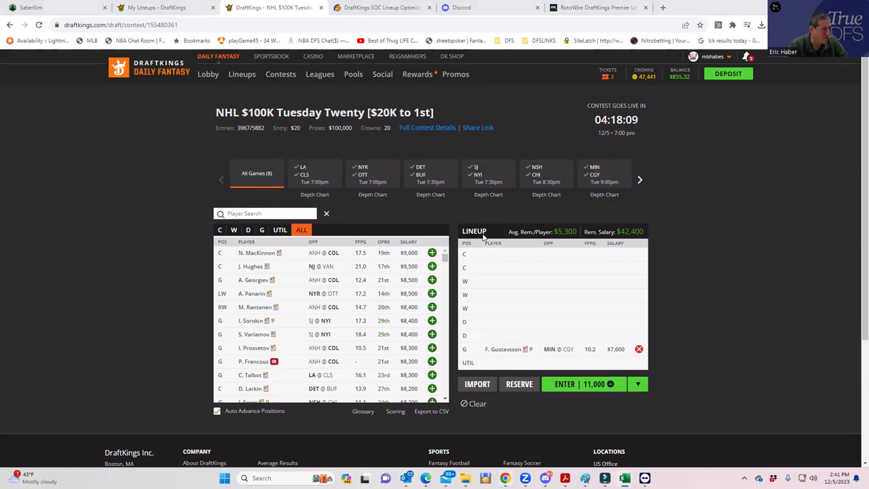
{"action": "left_click", "coordinate": [432, 253]}
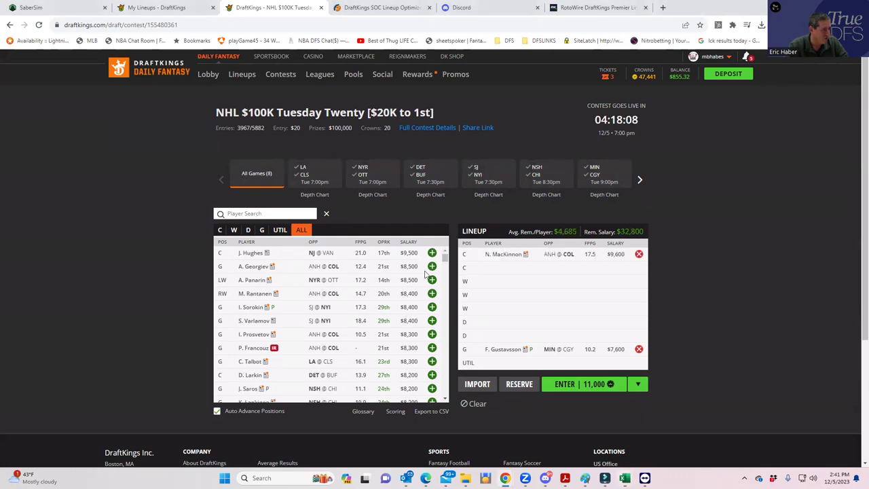
{"action": "left_click", "coordinate": [432, 294]}
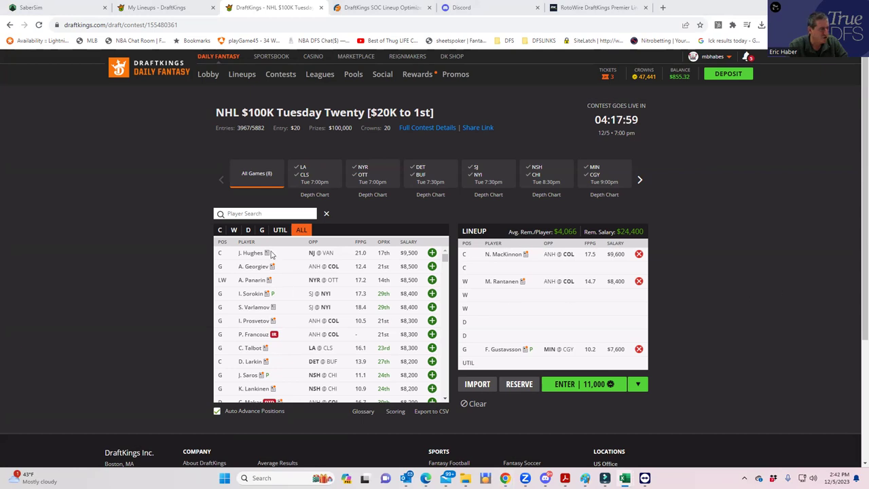
- Find winger V. Nichushkin, read his latest injury news and draft him into the lineup
{"action": "left_click", "coordinate": [234, 230]}
{"action": "left_click", "coordinate": [235, 213]}
{"action": "type", "text": "ni"}
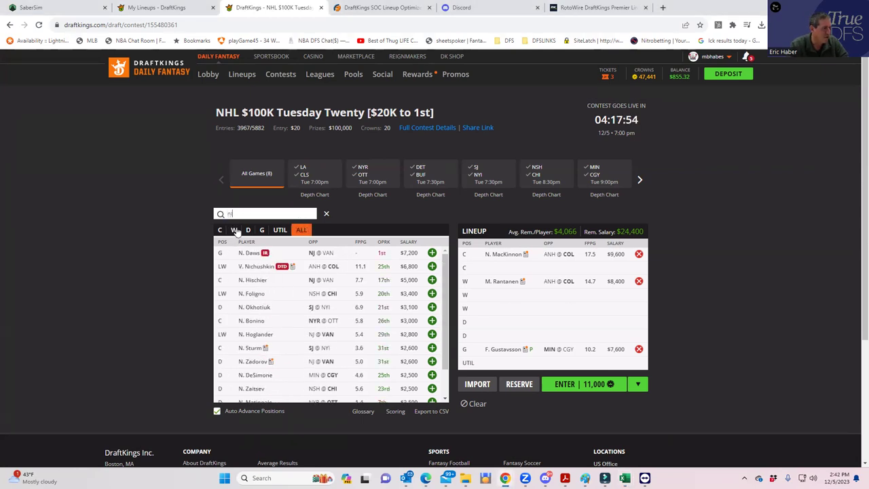
{"action": "left_click", "coordinate": [250, 267]}
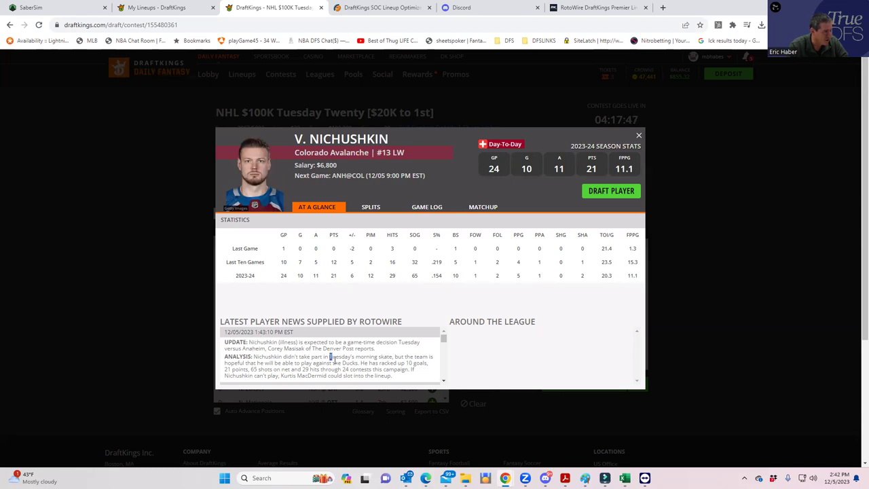
{"action": "mouse_move", "coordinate": [331, 358]}
{"action": "left_mouse_down"}
{"action": "mouse_move", "coordinate": [421, 364]}
{"action": "mouse_move", "coordinate": [339, 371]}
{"action": "left_mouse_up"}
{"action": "left_click", "coordinate": [612, 191]}
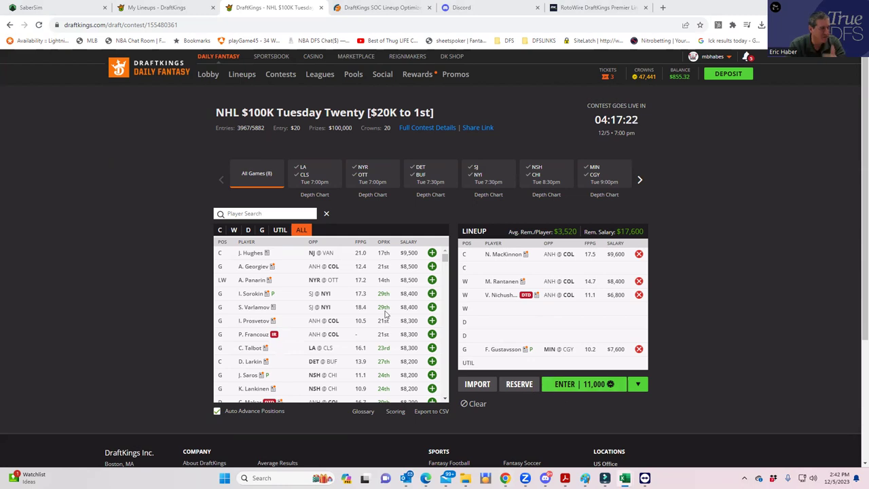
- Find COL defenseman D. Toews and add him to the lineup
{"action": "left_click", "coordinate": [248, 230]}
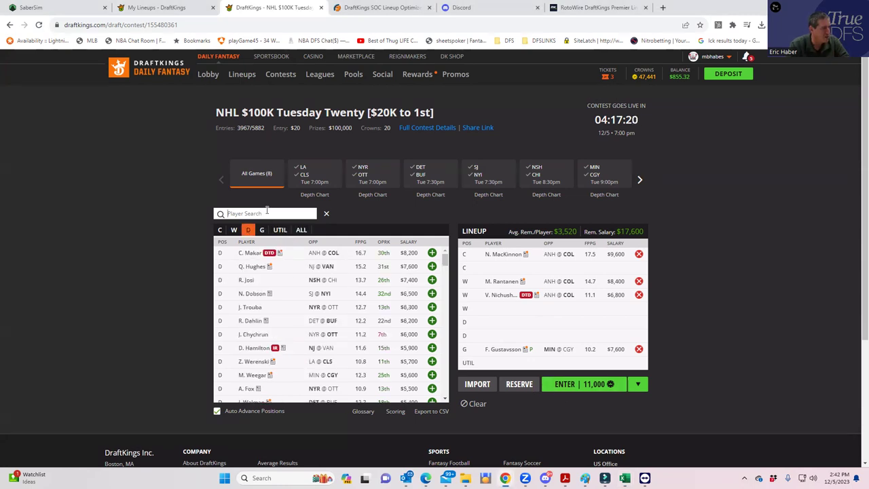
{"action": "left_click", "coordinate": [267, 210]}
{"action": "type", "text": "tow"}
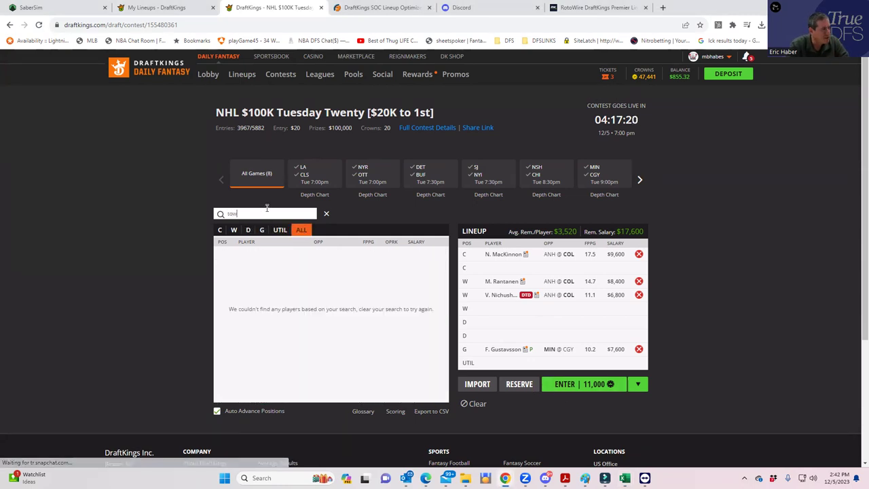
{"action": "key", "text": "BackSpace"}
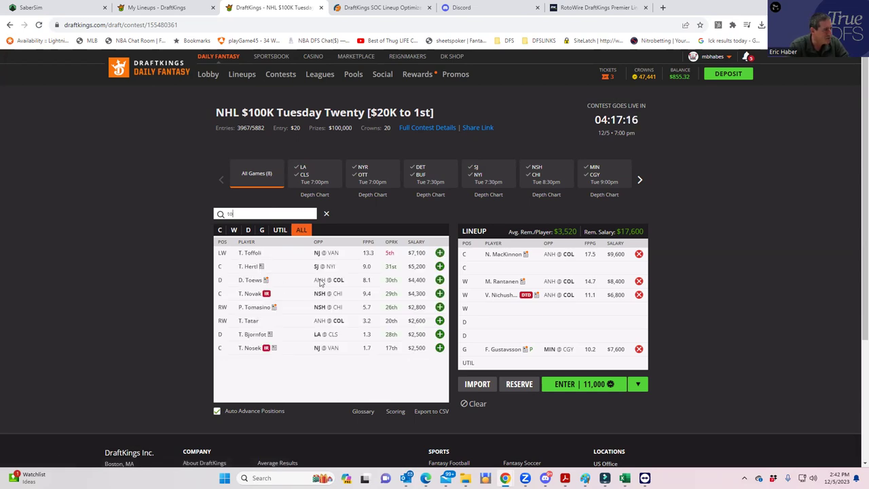
{"action": "left_click", "coordinate": [439, 279]}
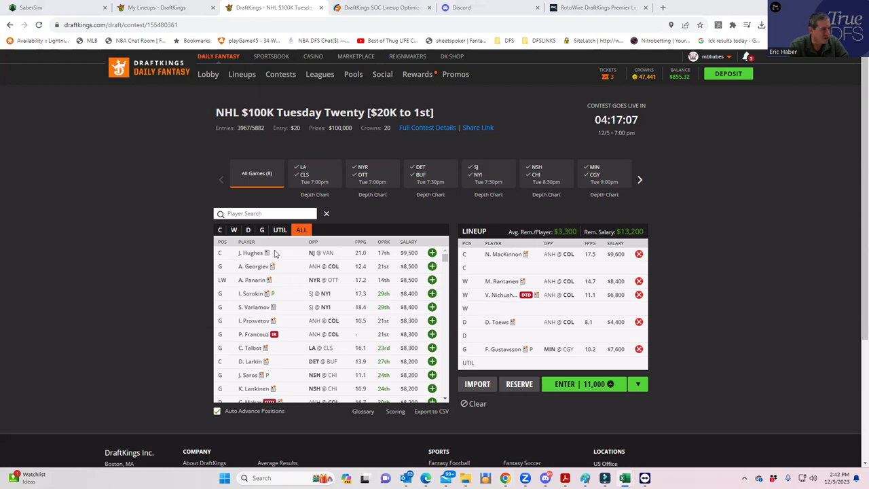
- Narrow the winger pool to NYI and add A. Lee to the lineup
{"action": "left_click", "coordinate": [234, 230]}
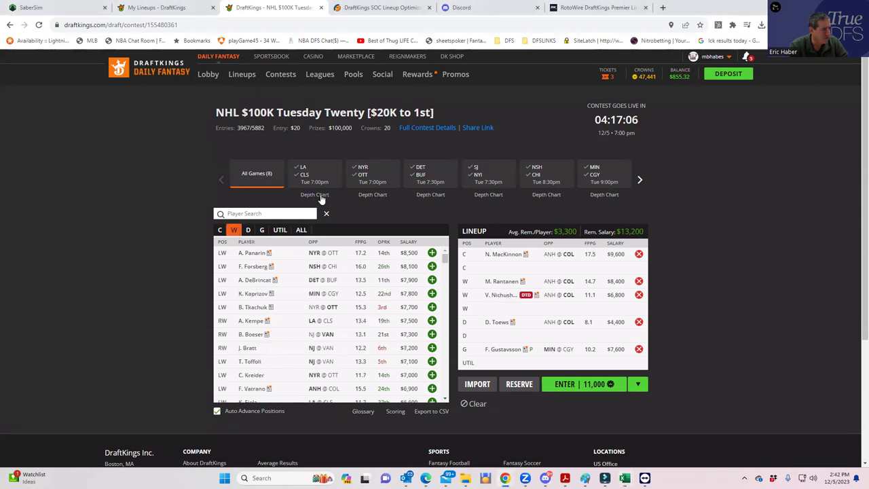
{"action": "left_click", "coordinate": [479, 180]}
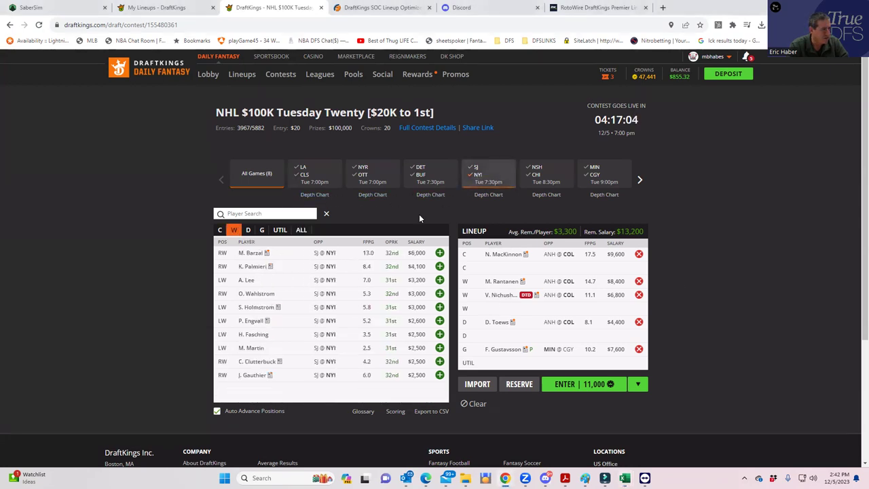
{"action": "left_click", "coordinate": [440, 281]}
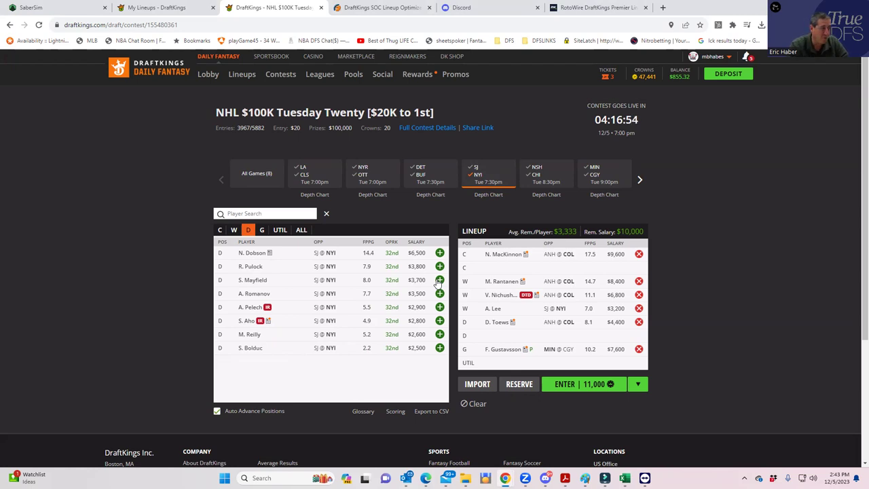
- Search the player pool for "palm" and add NYI winger K. Palmieri to the lineup
{"action": "left_click", "coordinate": [234, 230]}
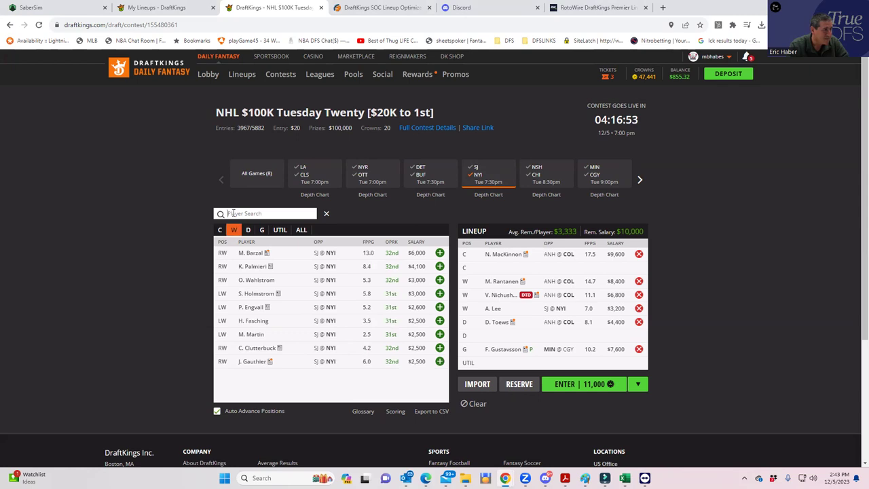
{"action": "left_click", "coordinate": [231, 213]}
{"action": "type", "text": "pan"}
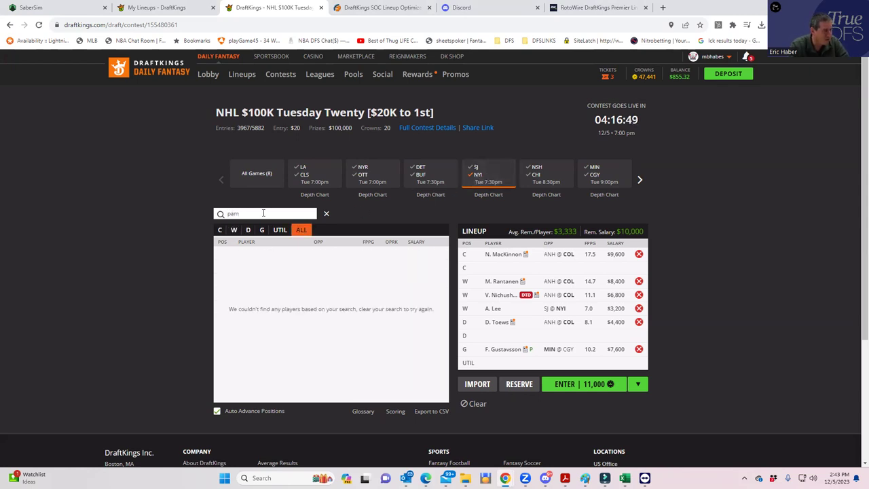
{"action": "key", "text": "BackSpace"}
{"action": "type", "text": "lm"}
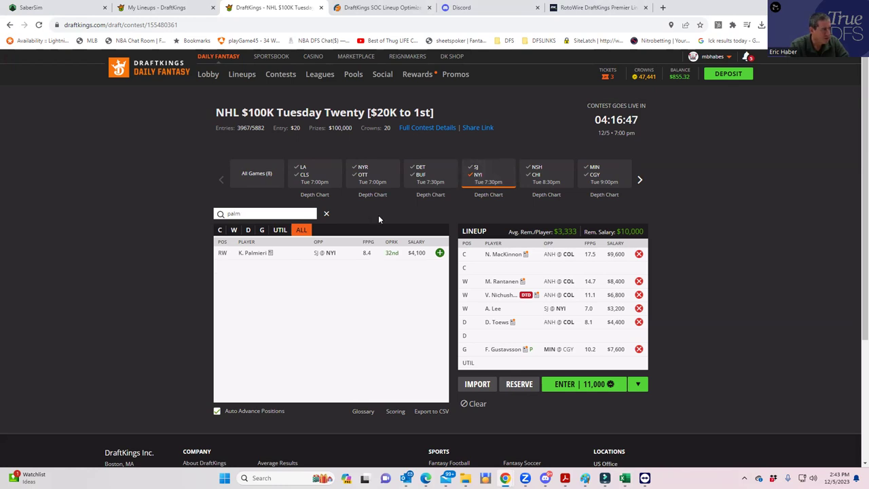
{"action": "left_click", "coordinate": [439, 253]}
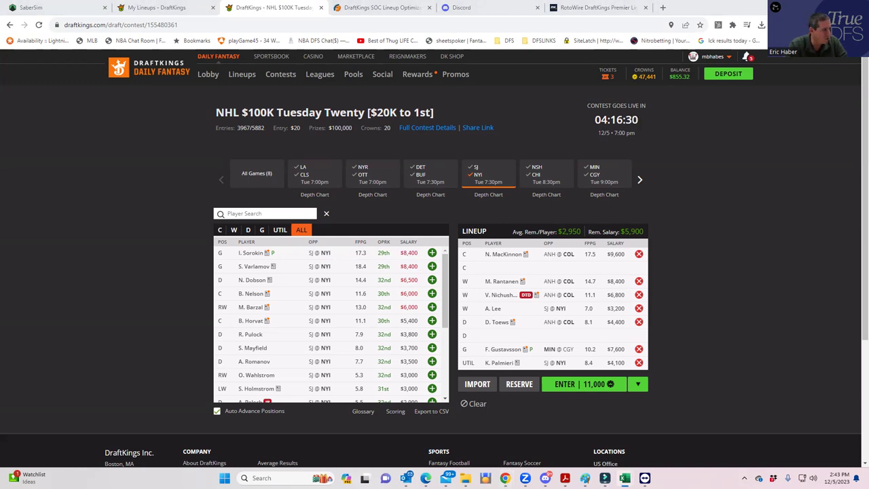
- Switch to the NHLDK_Proj workbook in Excel, review the low-salary players and sort the TrueDFS sheet by pp$ in descending order
{"action": "key", "text": "alt+Tab"}
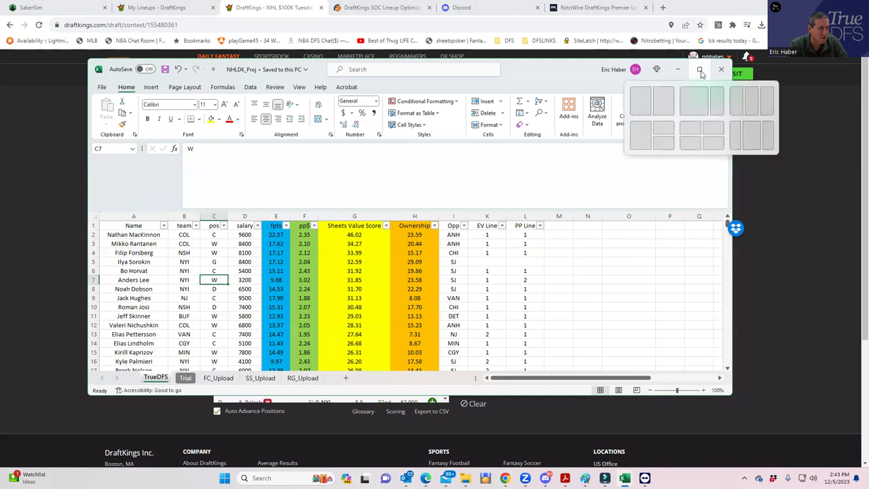
{"action": "left_click", "coordinate": [703, 71]}
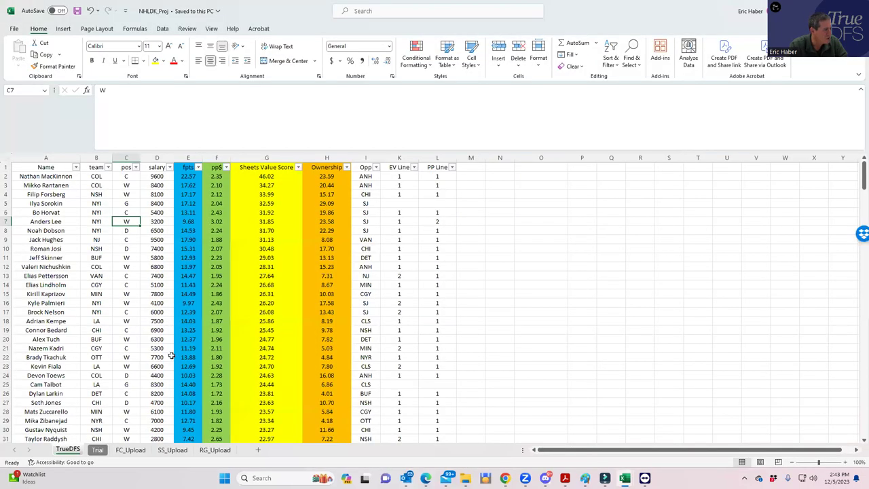
{"action": "left_click", "coordinate": [159, 437]}
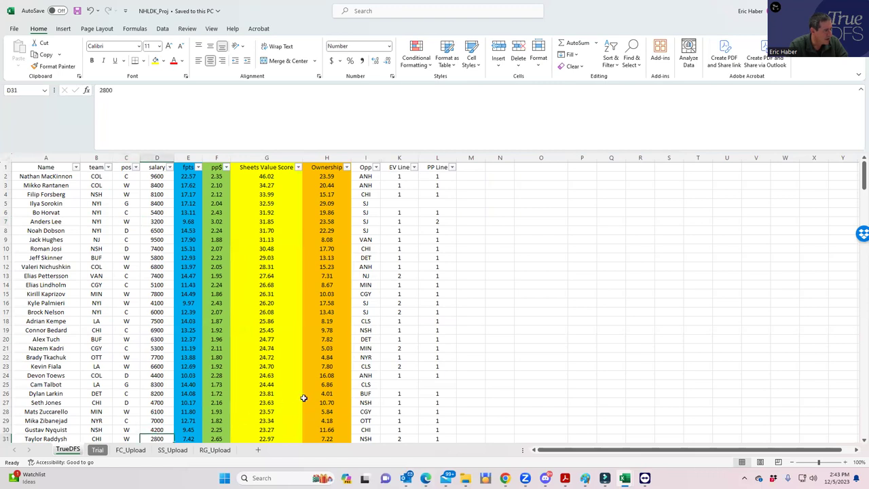
{"action": "scroll", "coordinate": [305, 392], "scroll_direction": "down", "scroll_amount": 1}
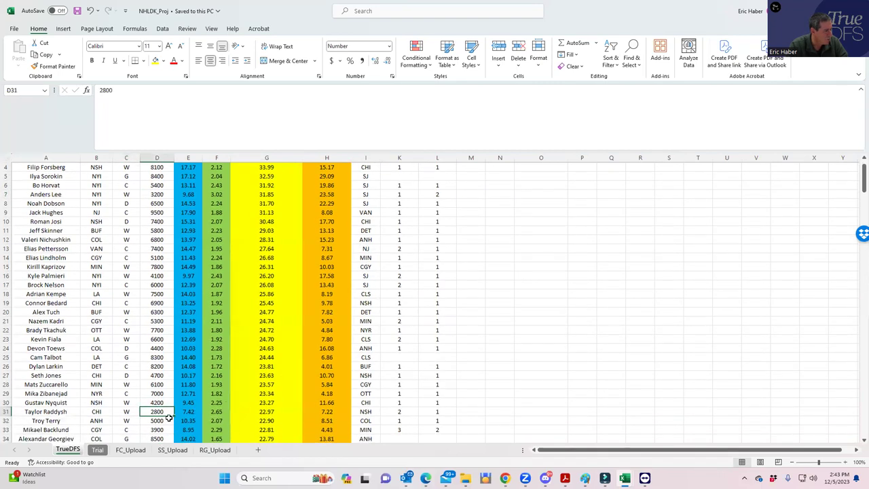
{"action": "scroll", "coordinate": [171, 413], "scroll_direction": "up", "scroll_amount": 1}
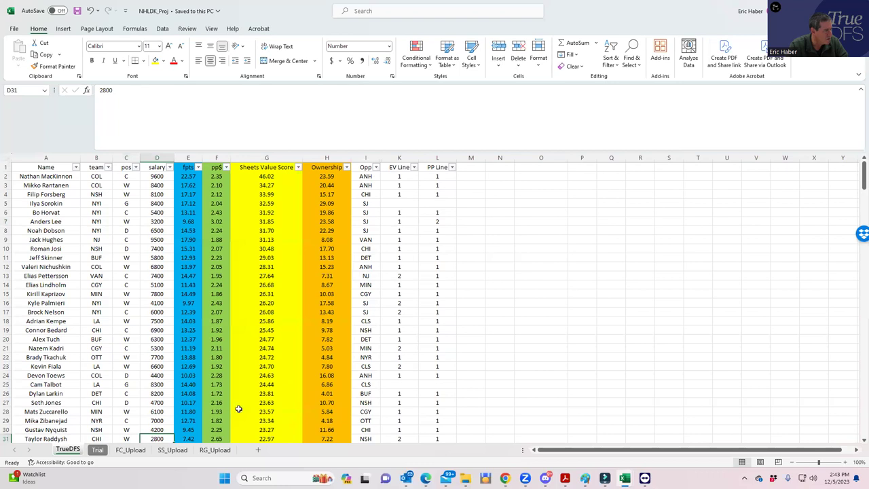
{"action": "scroll", "coordinate": [197, 426], "scroll_direction": "down", "scroll_amount": 1}
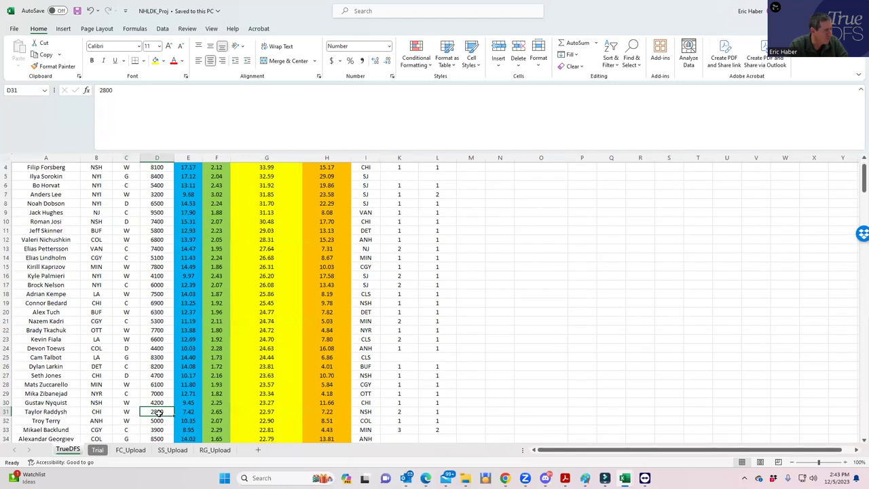
{"action": "double_click", "coordinate": [296, 13]}
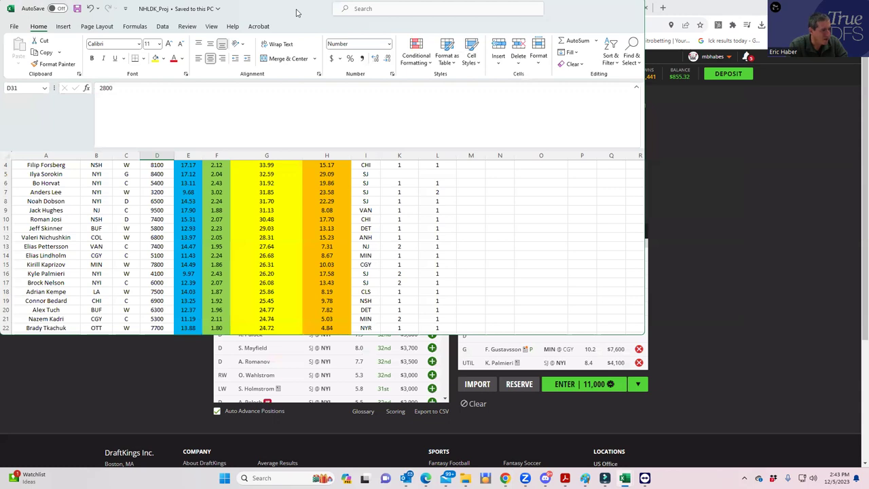
{"action": "left_click_drag", "start_coordinate": [296, 13], "coordinate": [402, 70]}
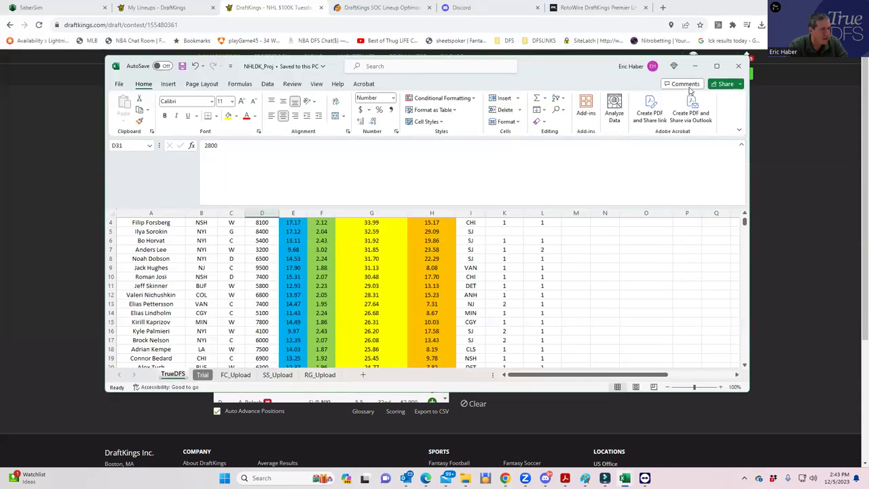
{"action": "left_click", "coordinate": [717, 66]}
{"action": "scroll", "coordinate": [295, 167], "scroll_direction": "up", "scroll_amount": 1}
{"action": "left_click", "coordinate": [226, 168]}
{"action": "left_click", "coordinate": [189, 187]}
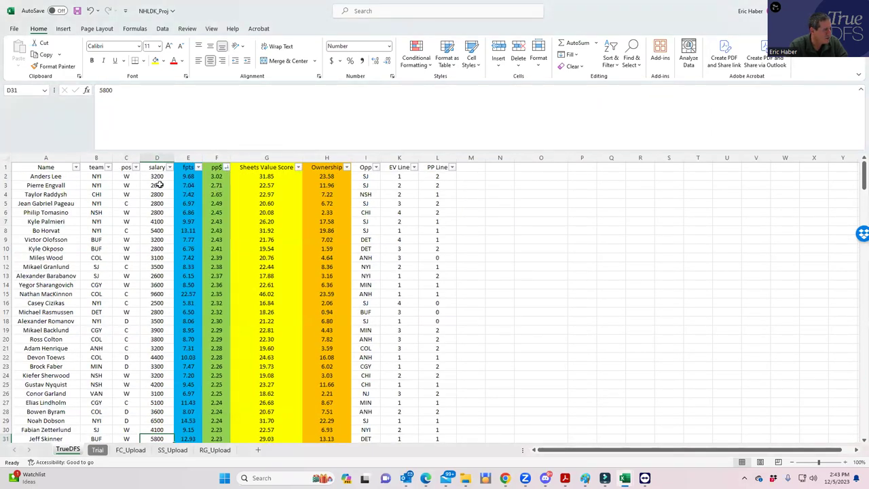
- Compare the cheap NYI players' positions, lines and salaries in the projections, and add center J. Pageau to the DraftKings lineup
{"action": "left_click", "coordinate": [160, 184]}
{"action": "left_click", "coordinate": [393, 183]}
{"action": "left_click", "coordinate": [117, 184]}
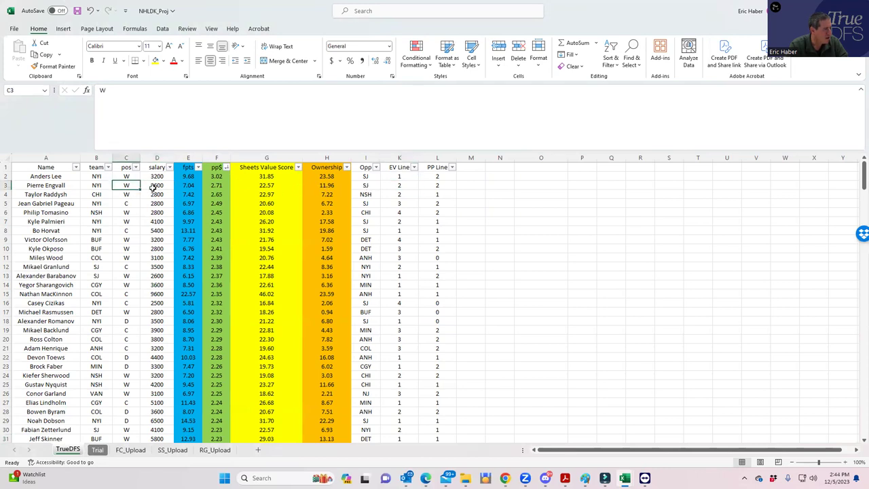
{"action": "left_click", "coordinate": [154, 188]}
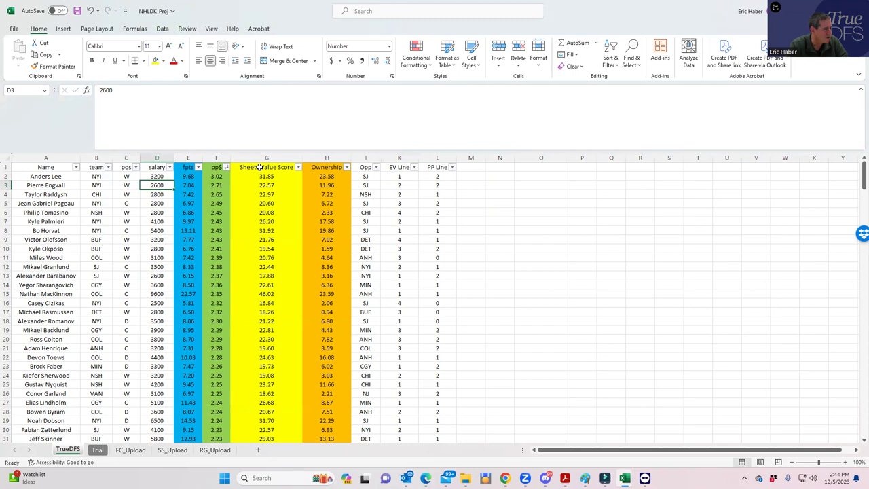
{"action": "left_click", "coordinate": [162, 206]}
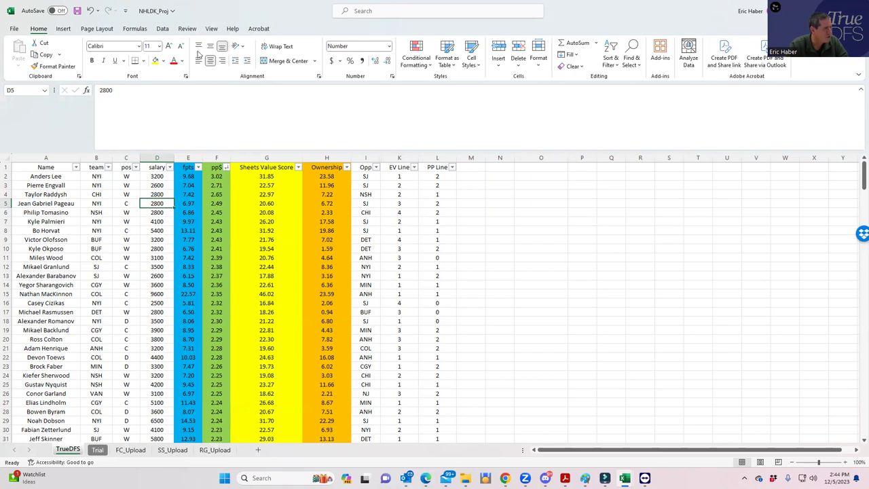
{"action": "key", "text": "alt+Tab"}
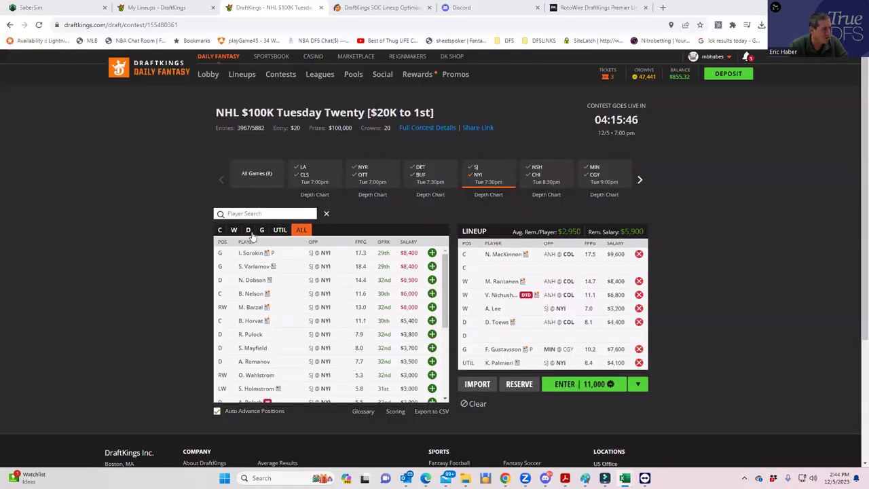
{"action": "left_click", "coordinate": [220, 230]}
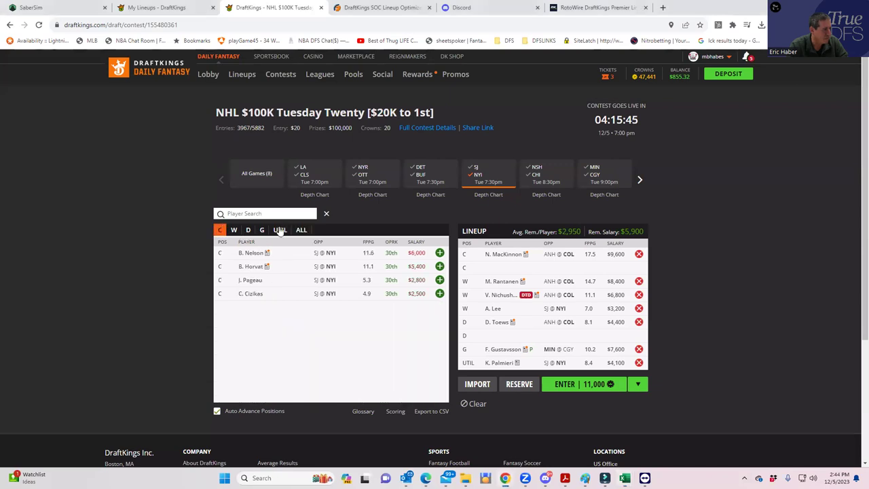
{"action": "left_click", "coordinate": [439, 281]}
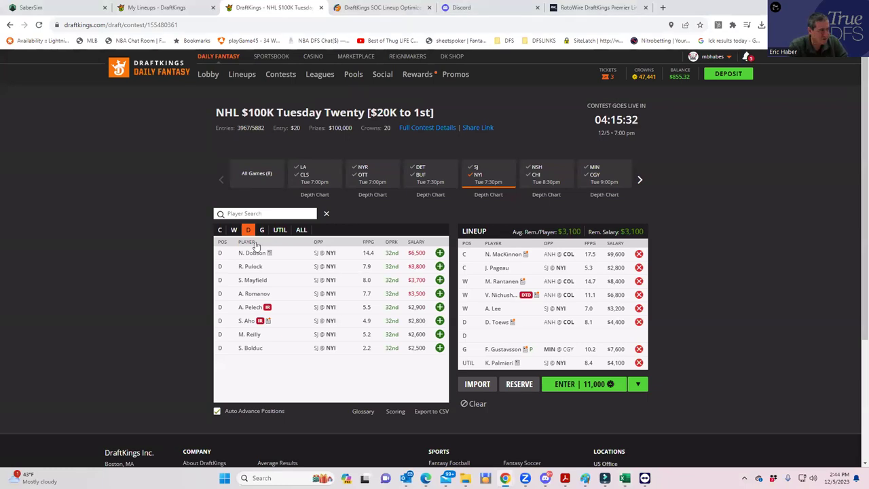
- Remove the NYI filter from the player pool and look through the Excel projections for a low-salary defenseman
{"action": "left_click", "coordinate": [479, 175]}
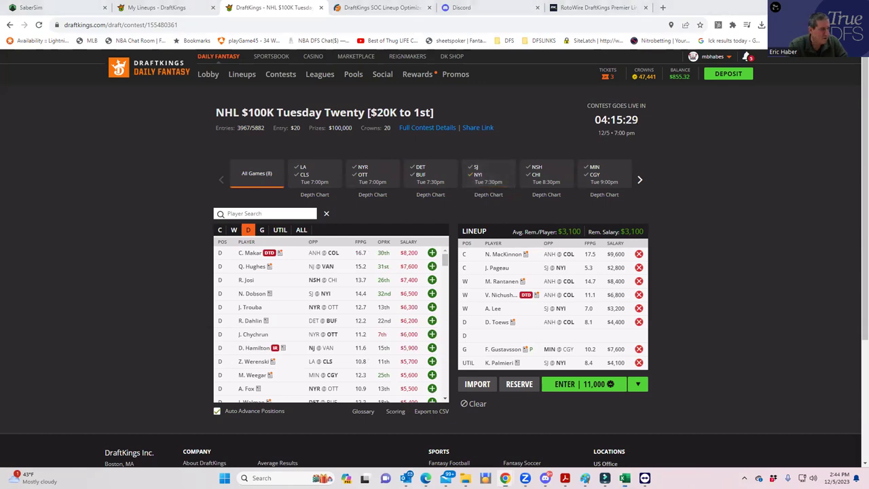
{"action": "key", "text": "alt+Tab"}
{"action": "scroll", "coordinate": [262, 309], "scroll_direction": "down", "scroll_amount": 2}
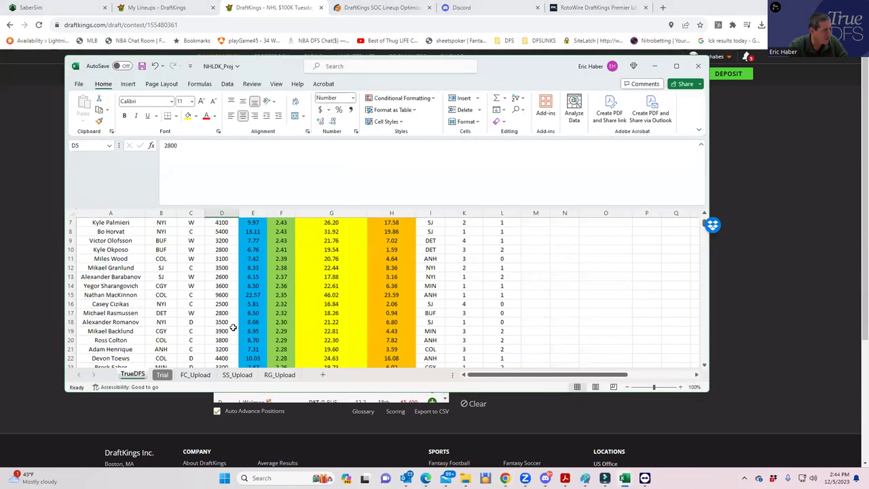
{"action": "scroll", "coordinate": [224, 324], "scroll_direction": "down", "scroll_amount": 1}
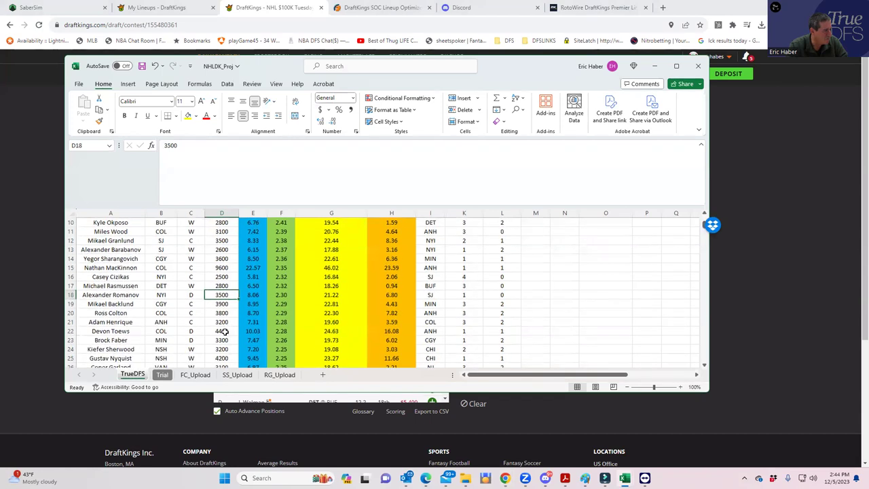
{"action": "scroll", "coordinate": [225, 335], "scroll_direction": "down", "scroll_amount": 1}
{"action": "left_click", "coordinate": [224, 324]}
{"action": "scroll", "coordinate": [235, 331], "scroll_direction": "down", "scroll_amount": 1}
{"action": "scroll", "coordinate": [224, 335], "scroll_direction": "down", "scroll_amount": 5}
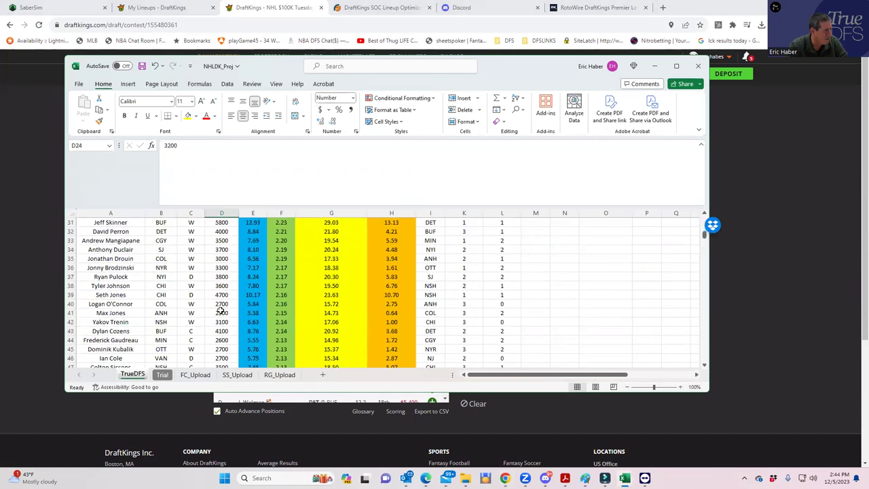
{"action": "scroll", "coordinate": [221, 319], "scroll_direction": "down", "scroll_amount": 2}
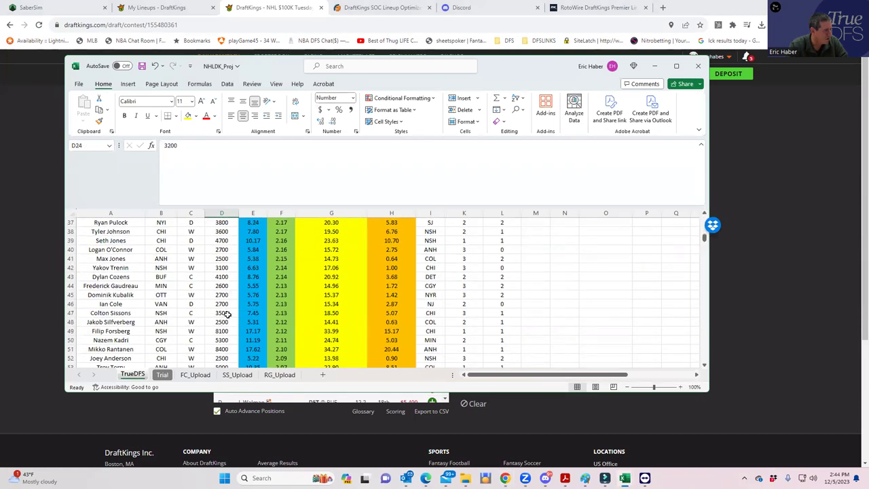
{"action": "left_click", "coordinate": [226, 304]}
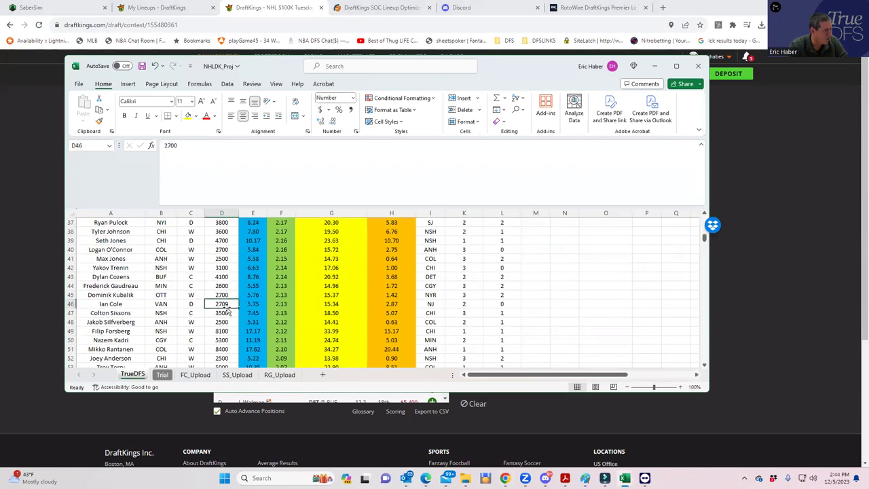
{"action": "left_click", "coordinate": [141, 305]}
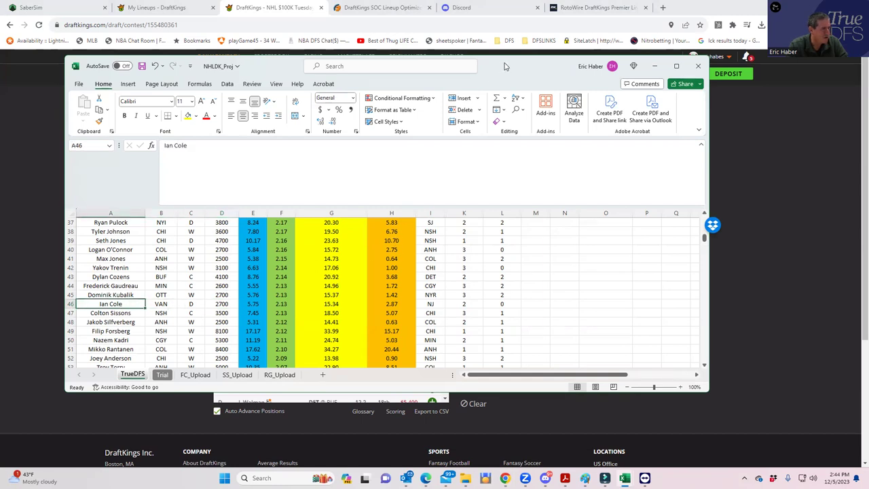
- Return to DraftKings, search the player pool for "cole" and add VAN defenseman I. Cole to the lineup
{"action": "key", "text": "alt+Tab"}
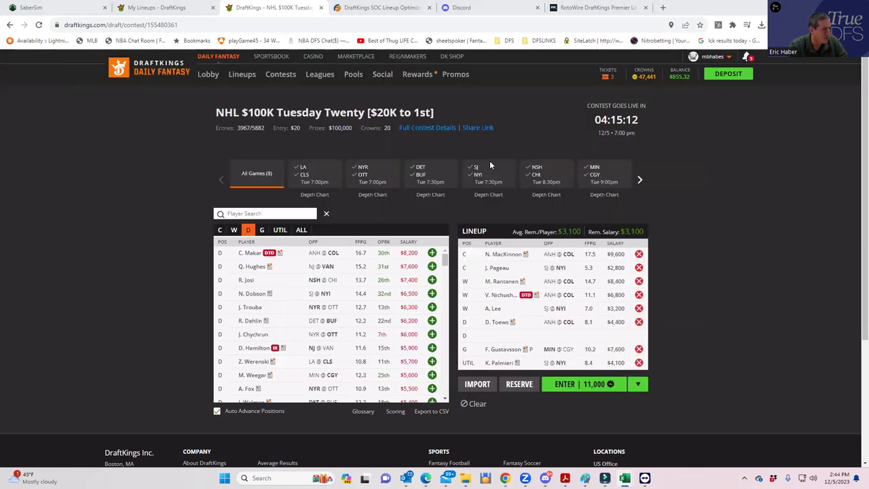
{"action": "left_click", "coordinate": [265, 214]}
{"action": "type", "text": "cole"}
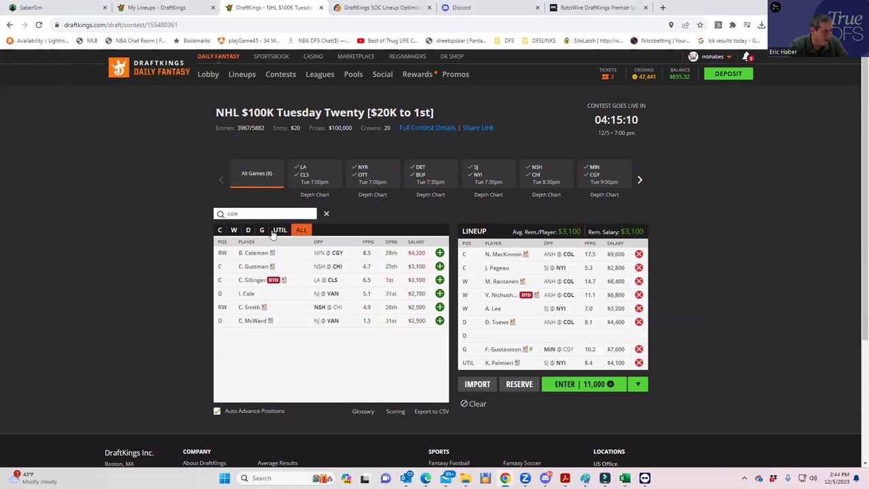
{"action": "left_click", "coordinate": [440, 294]}
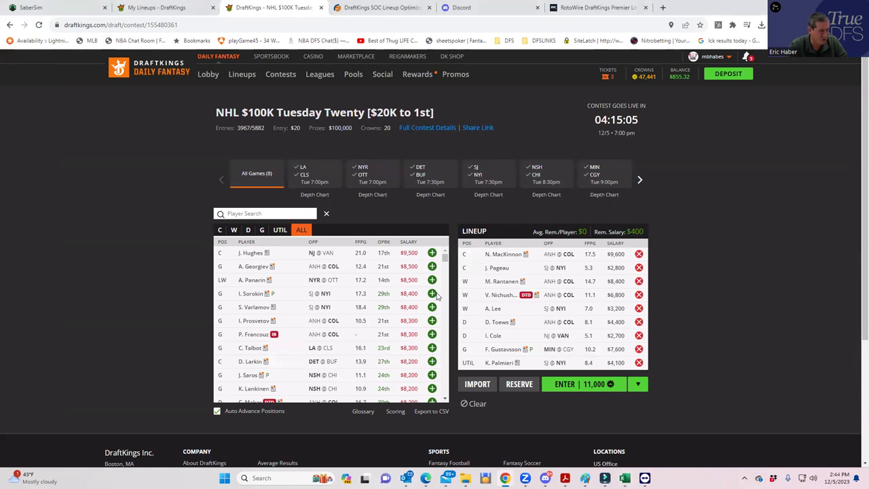
- Clear the DraftKings lineup and review the EV lines of NYI players Horvat, Lee and Dobson in the Excel projections
{"action": "left_click", "coordinate": [475, 405]}
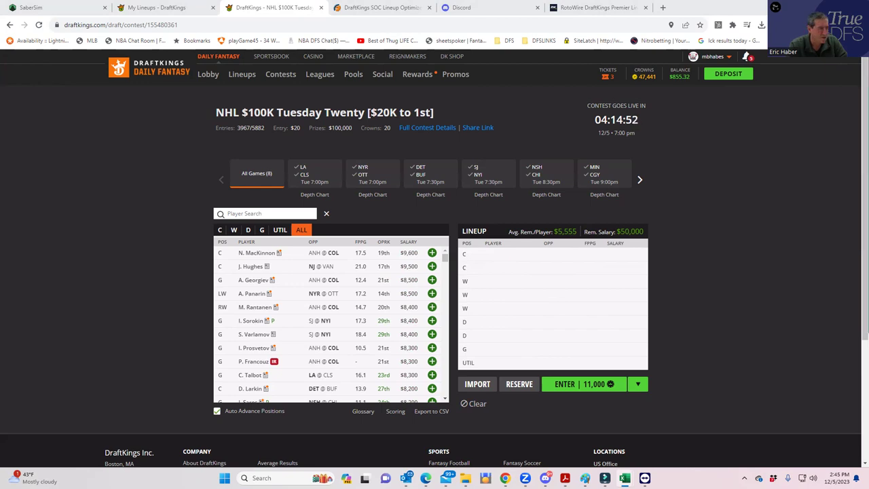
{"action": "key", "text": "alt+Tab"}
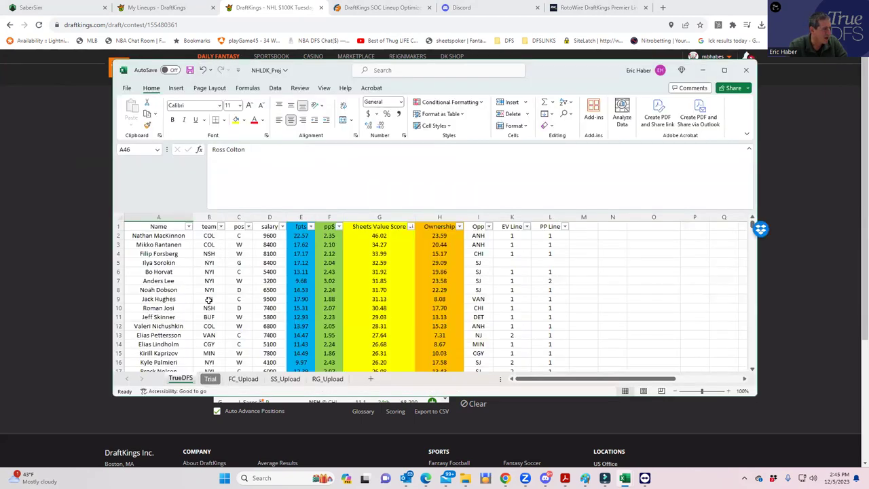
{"action": "left_click", "coordinate": [505, 273]}
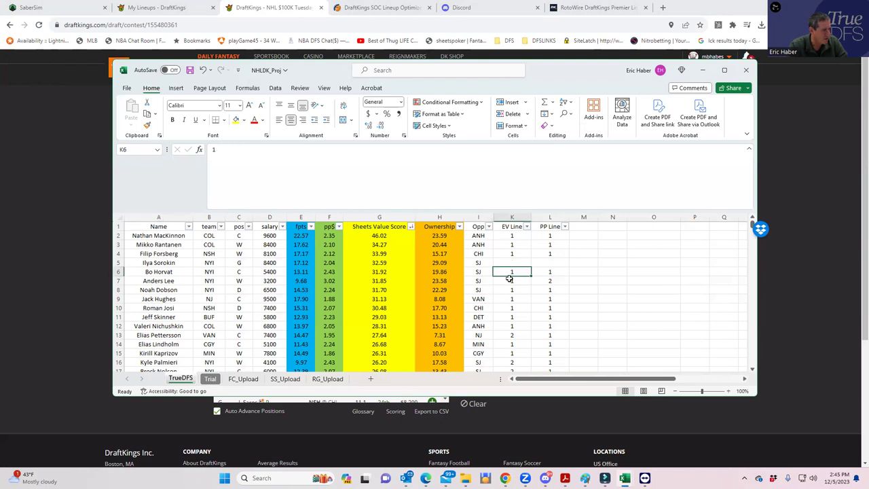
{"action": "left_click", "coordinate": [513, 290]}
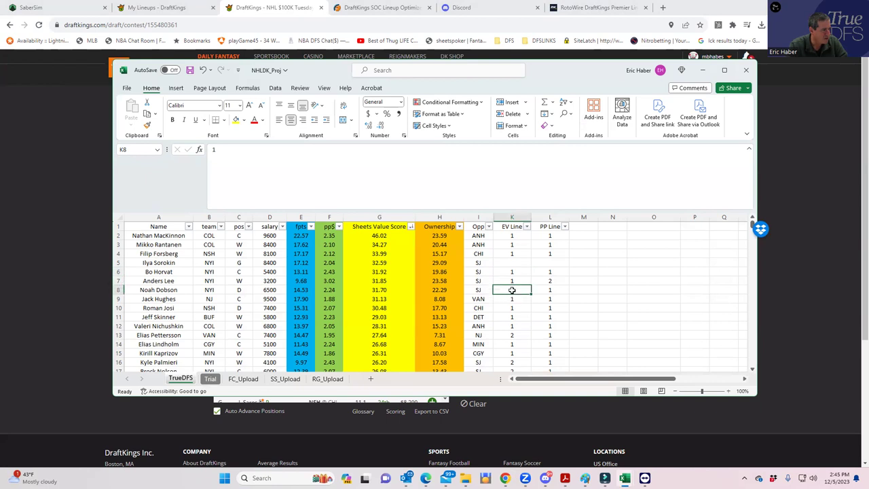
{"action": "left_click", "coordinate": [512, 273]}
{"action": "left_click", "coordinate": [512, 281]}
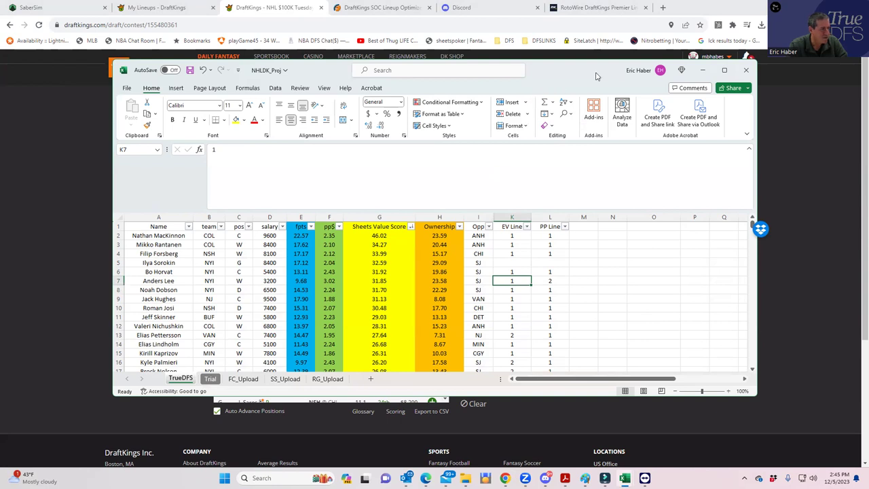
{"action": "left_click_drag", "start_coordinate": [597, 76], "coordinate": [868, 76]}
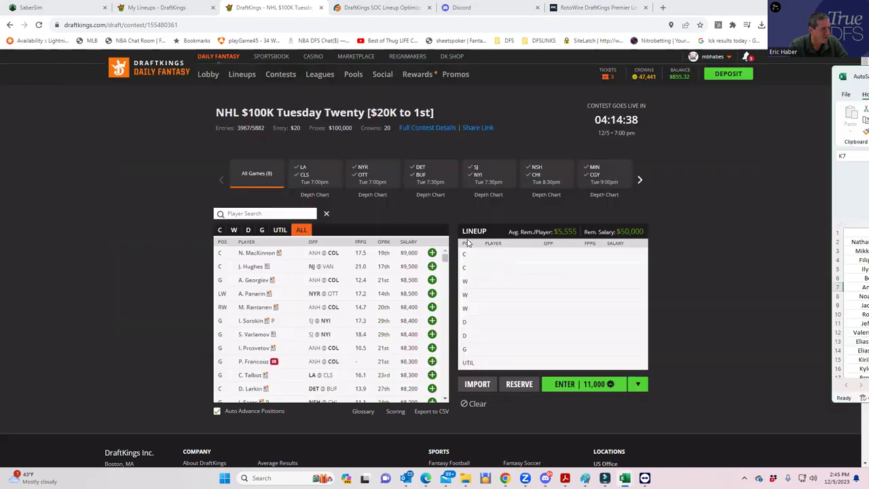
- In DraftKings, filter the player pool to NYI and add center B. Horvat, winger A. Lee and defenseman N. Dobson to the lineup
{"action": "left_click", "coordinate": [222, 230]}
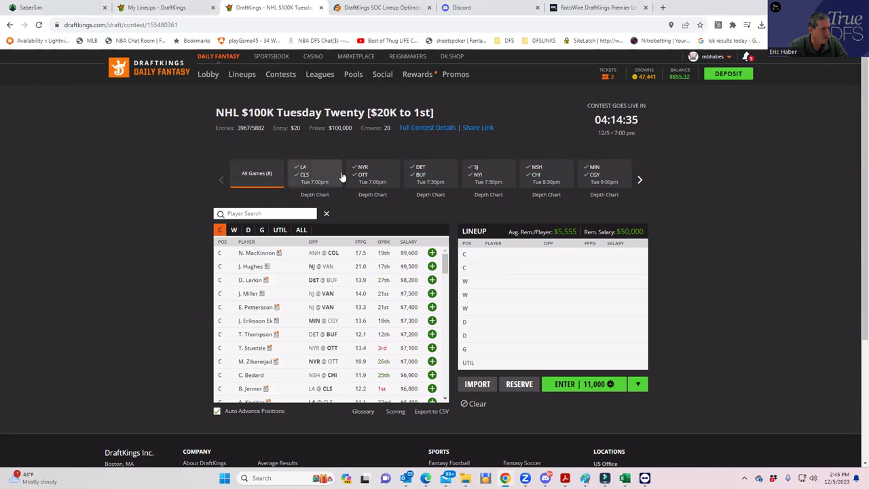
{"action": "left_click", "coordinate": [481, 175]}
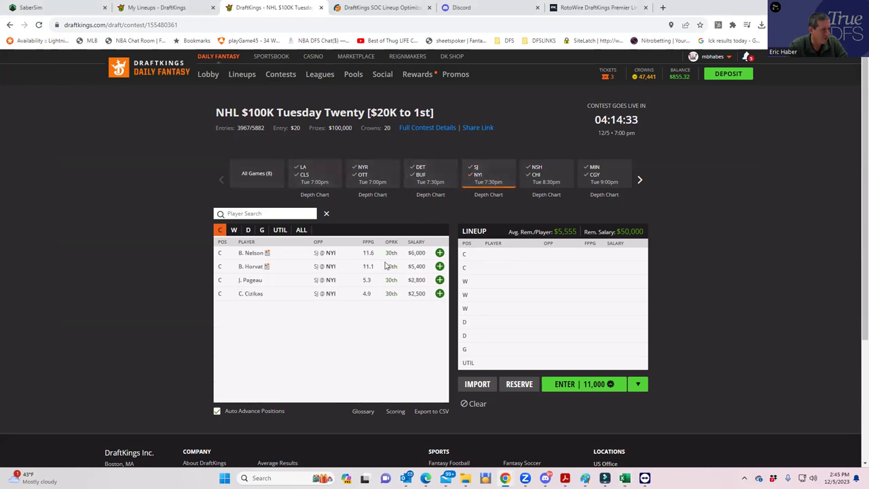
{"action": "left_click", "coordinate": [439, 267]}
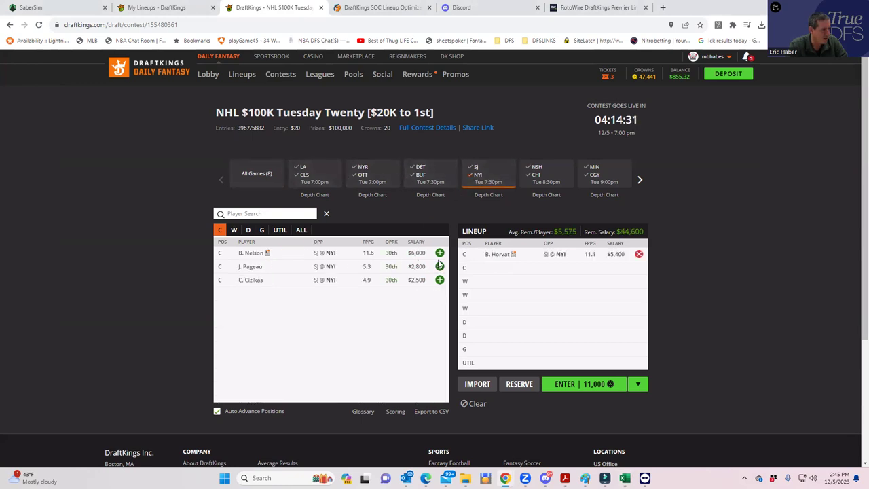
{"action": "left_click", "coordinate": [234, 231]}
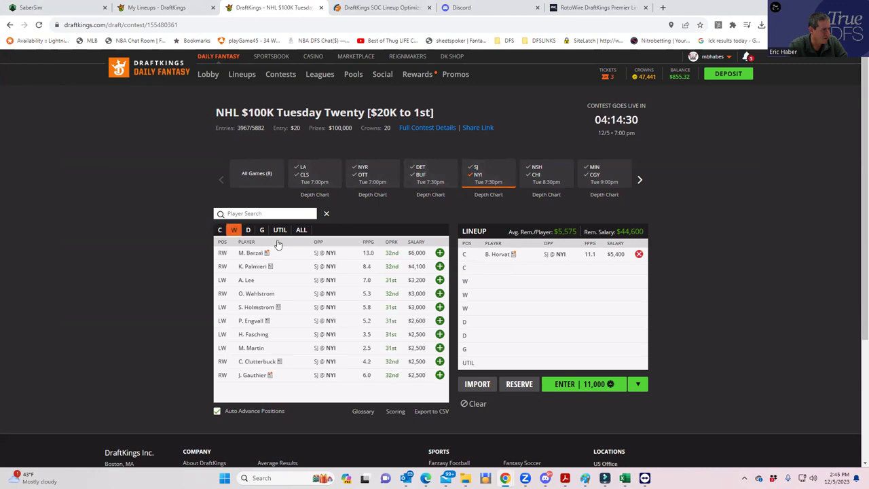
{"action": "left_click", "coordinate": [440, 280]}
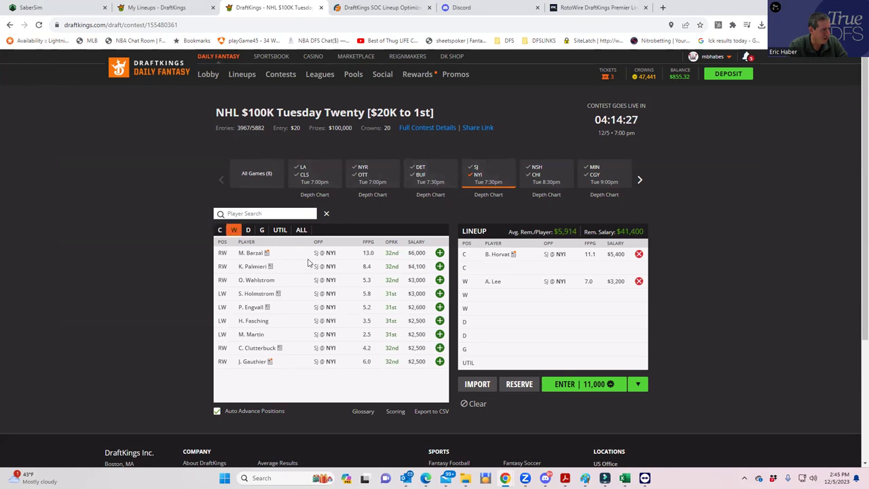
{"action": "left_click", "coordinate": [248, 230]}
{"action": "left_click", "coordinate": [439, 253]}
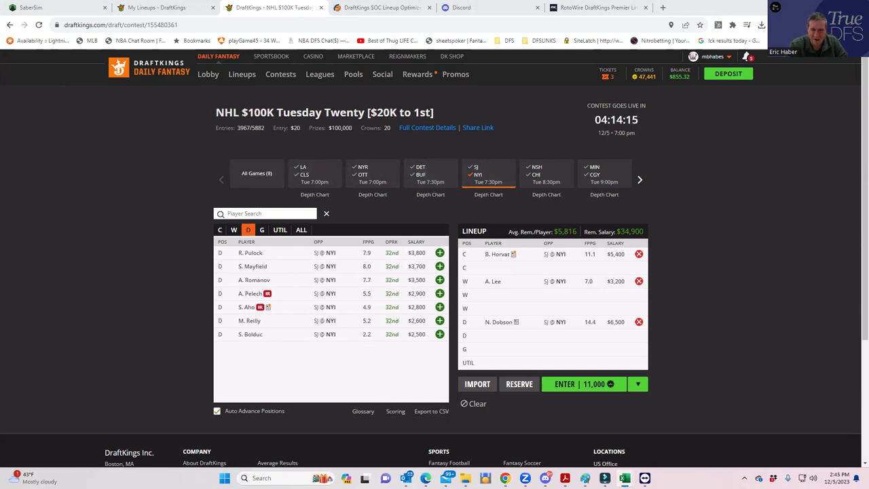
- Extend the NYI stack with winger K. Palmieri and center B. Nelson
{"action": "left_click", "coordinate": [234, 230]}
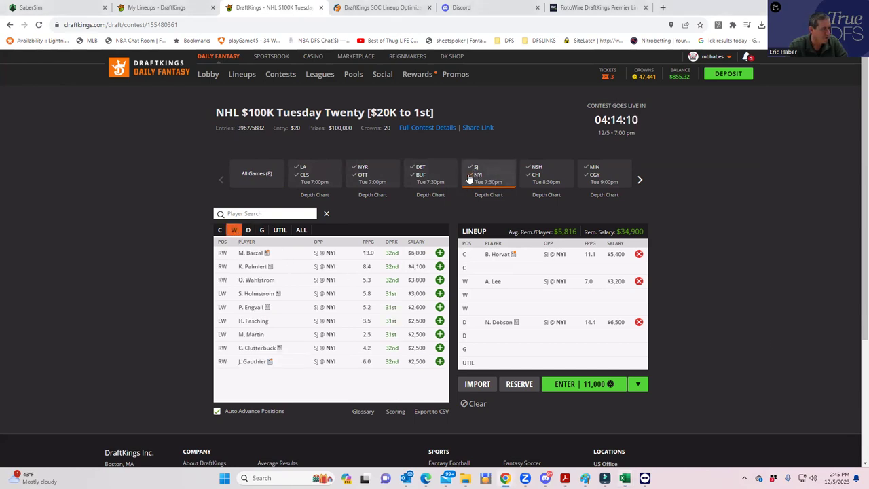
{"action": "left_click", "coordinate": [440, 267]}
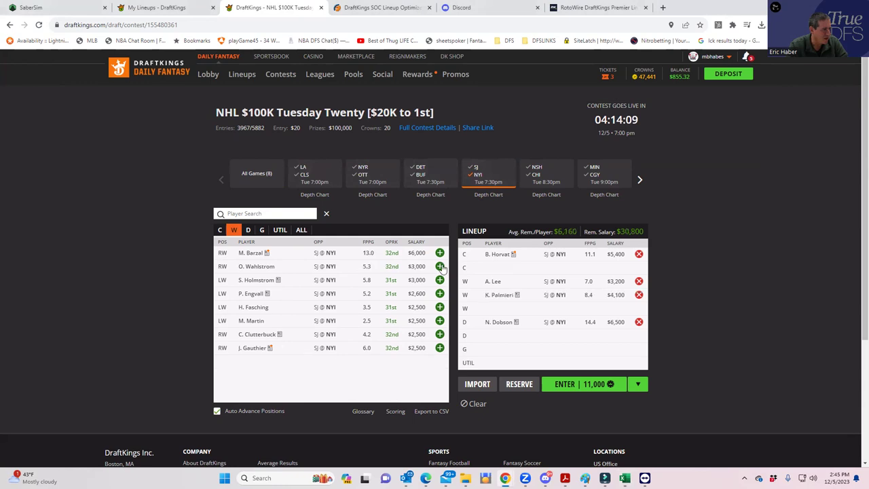
{"action": "left_click", "coordinate": [220, 230]}
{"action": "left_click", "coordinate": [440, 253]}
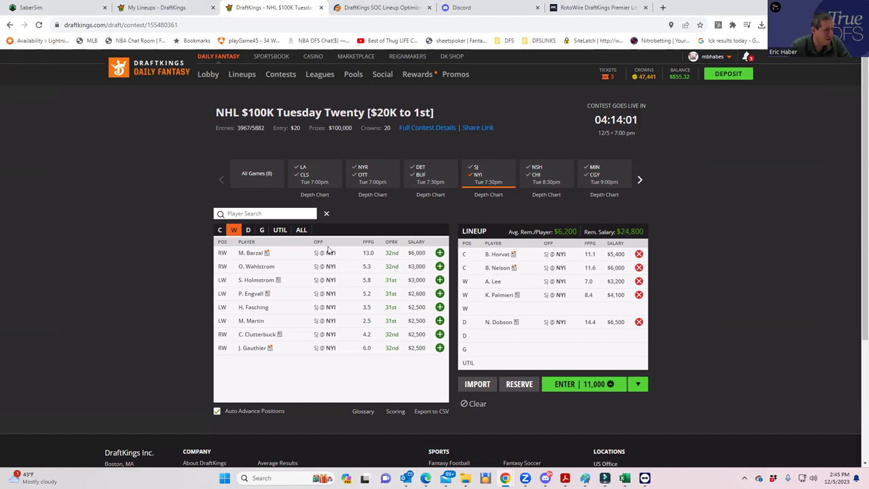
- Try NYI goalie I. Sorokin in the lineup, checking the Excel projections, and take him out again
{"action": "left_click", "coordinate": [261, 230]}
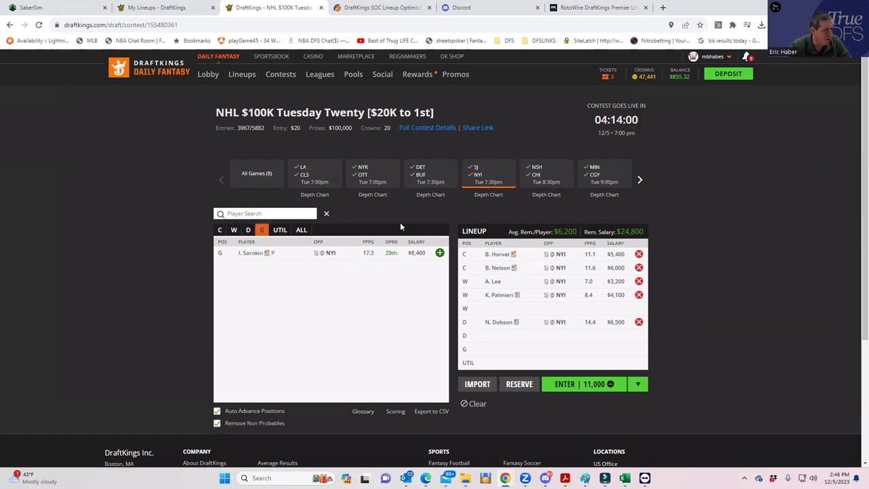
{"action": "left_click", "coordinate": [478, 178]}
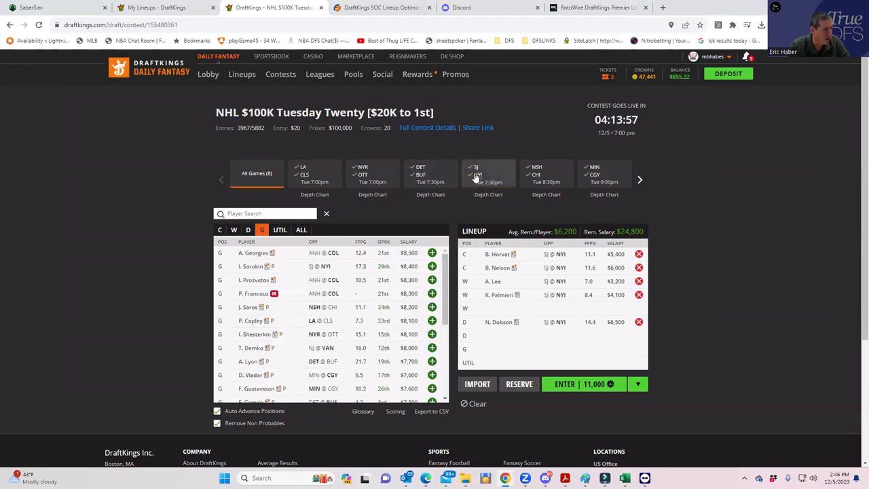
{"action": "left_click", "coordinate": [475, 178]}
{"action": "left_click", "coordinate": [440, 254]}
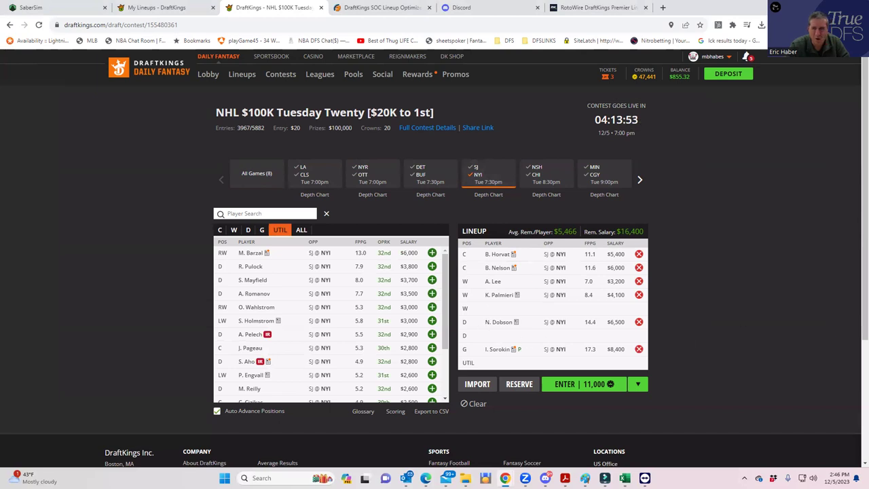
{"action": "key", "text": "alt+Tab"}
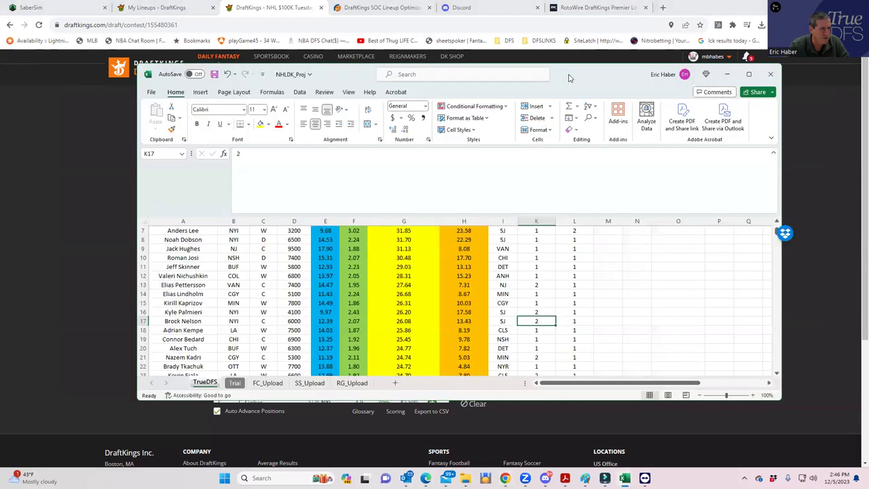
{"action": "key", "text": "super+shift+Right"}
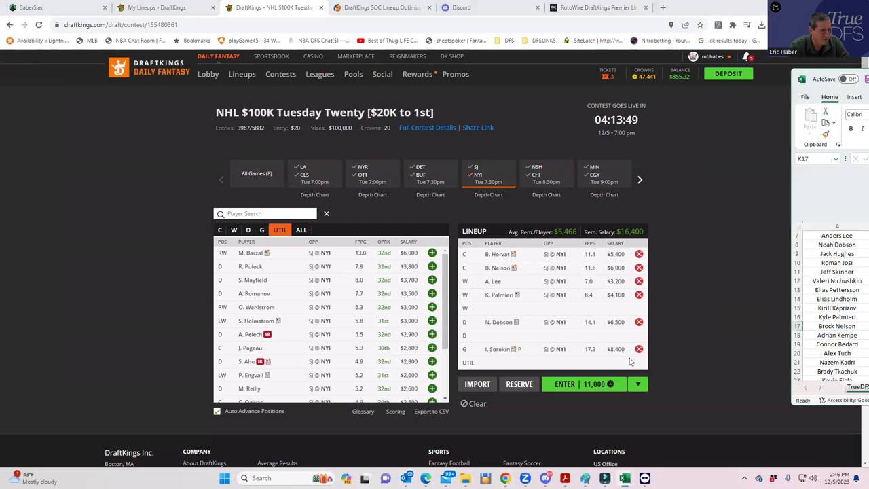
{"action": "left_click", "coordinate": [639, 349]}
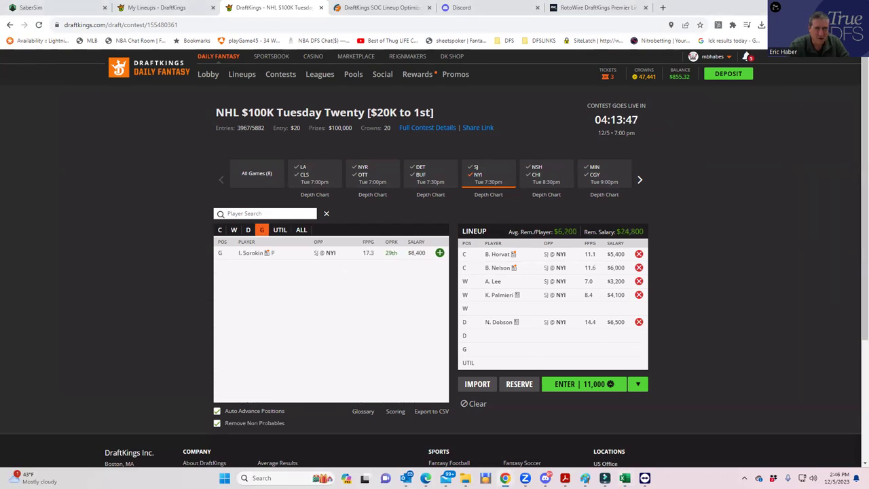
- Examine the NSH players Filip Forsberg and Roman Josi in the Excel projections as a secondary stack, and return to DraftKings
{"action": "key", "text": "alt+Tab"}
{"action": "key", "text": "super+shift+Left"}
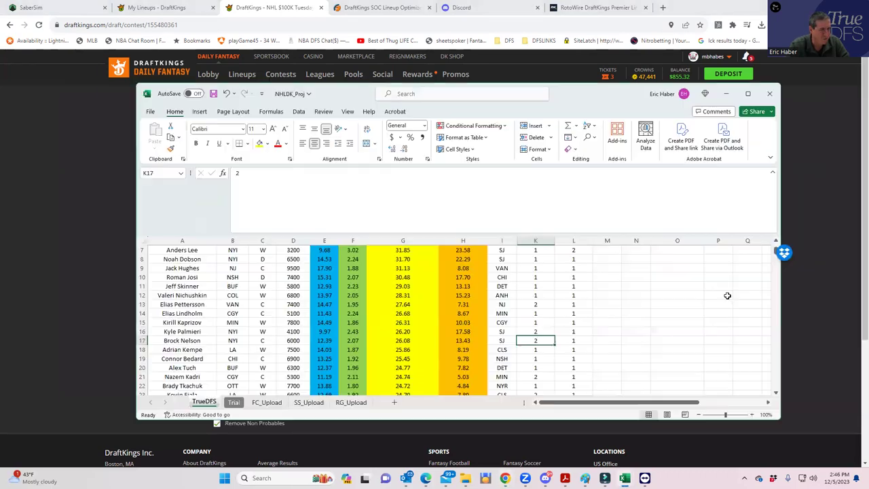
{"action": "scroll", "coordinate": [722, 288], "scroll_direction": "up", "scroll_amount": 2}
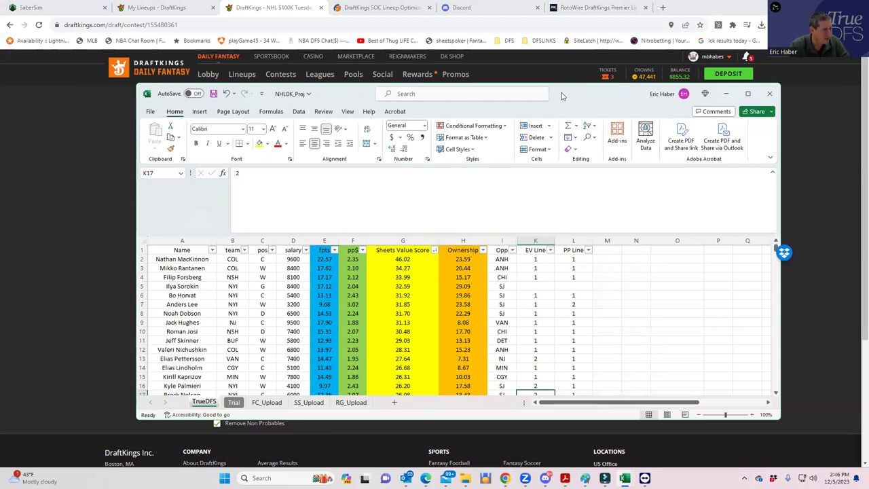
{"action": "left_click", "coordinate": [365, 275]}
{"action": "left_click", "coordinate": [262, 278]}
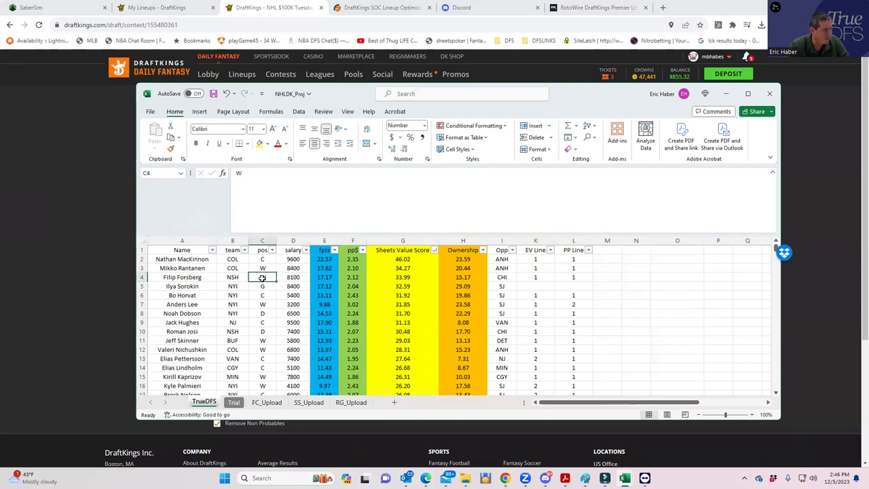
{"action": "left_click", "coordinate": [246, 332]}
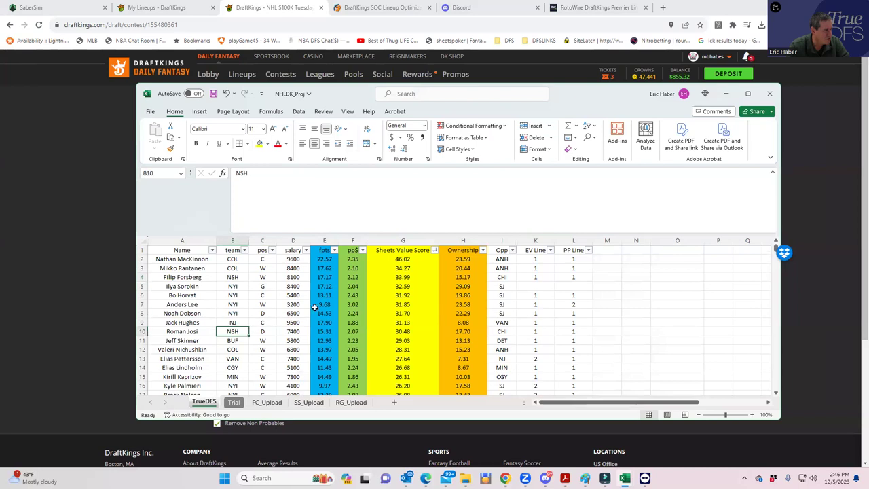
{"action": "left_click", "coordinate": [726, 93]}
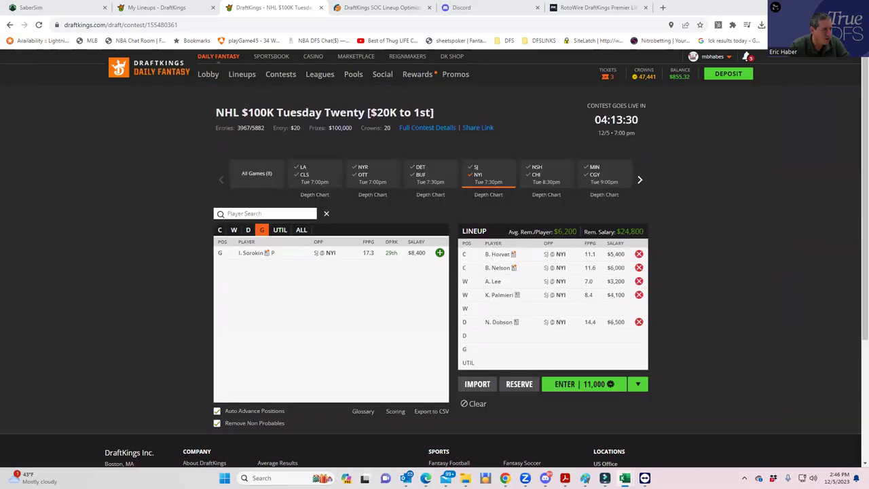
- Show the wingers in the player pool and replace the NYI filter with NSH
{"action": "left_click", "coordinate": [234, 230]}
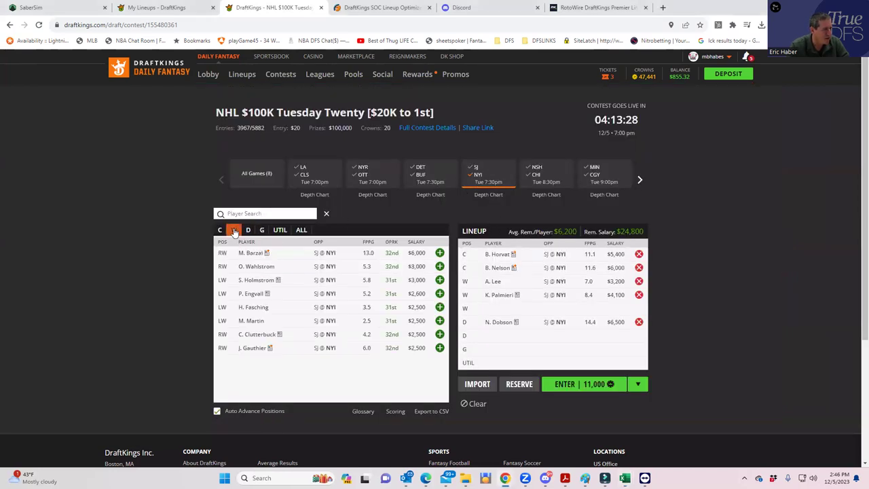
{"action": "left_click", "coordinate": [472, 178]}
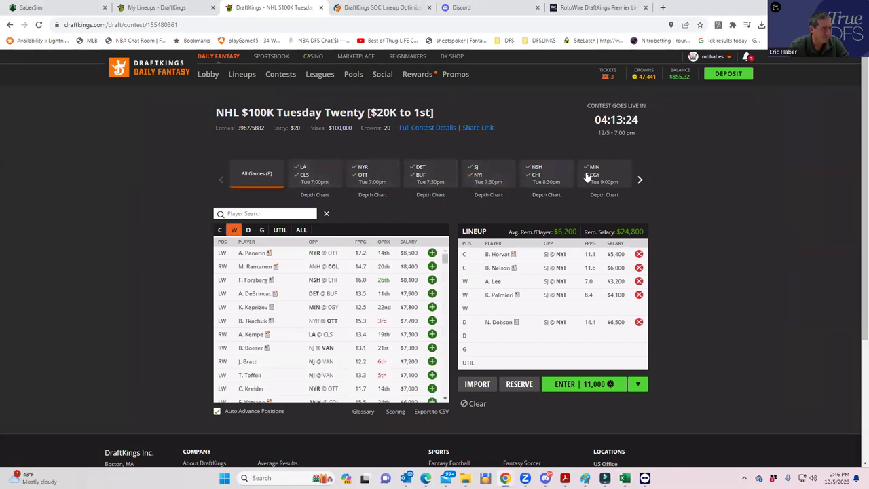
{"action": "left_click", "coordinate": [639, 180]}
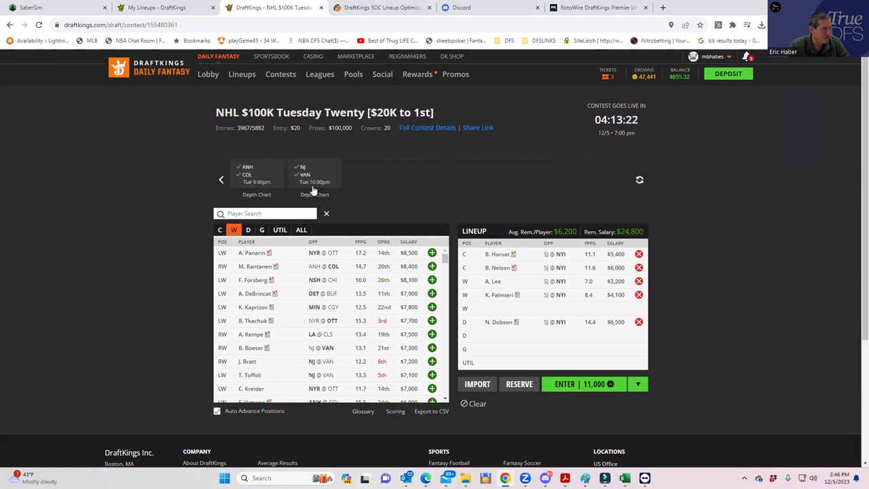
{"action": "left_click", "coordinate": [221, 181]}
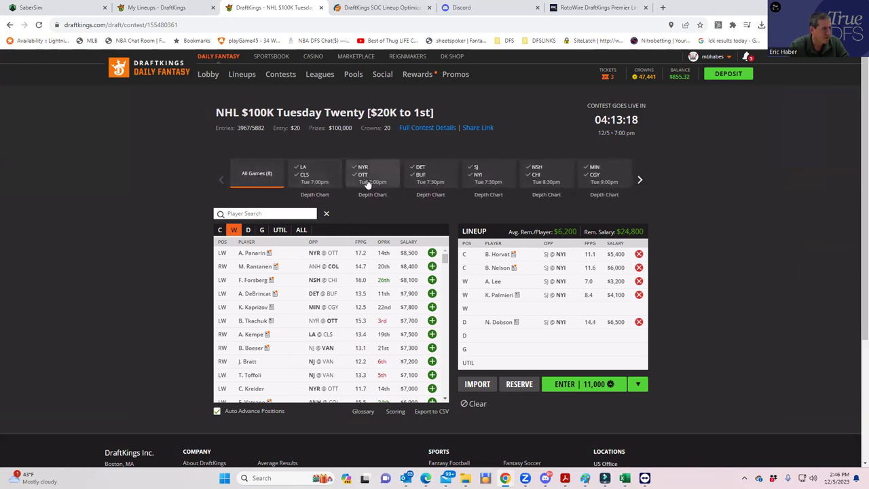
{"action": "left_click", "coordinate": [544, 176]}
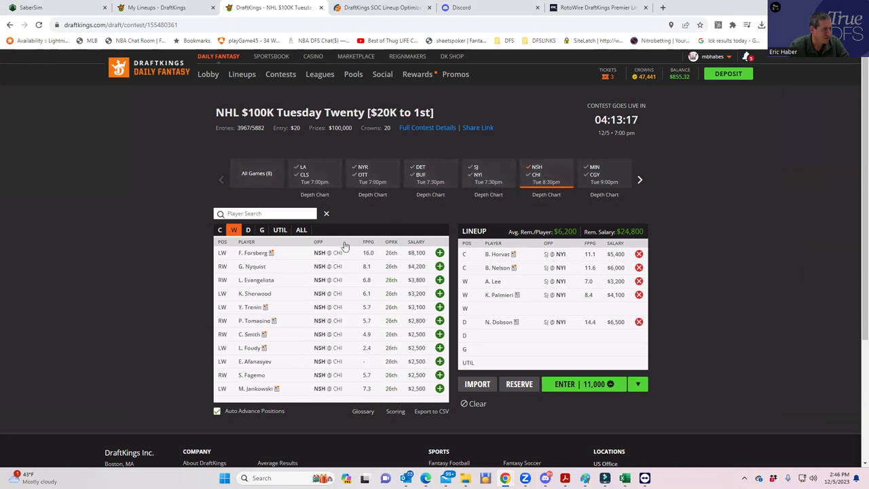
- Try NSH winger F. Forsberg and defenseman R. Josi in the lineup and remove both
{"action": "left_click", "coordinate": [441, 253]}
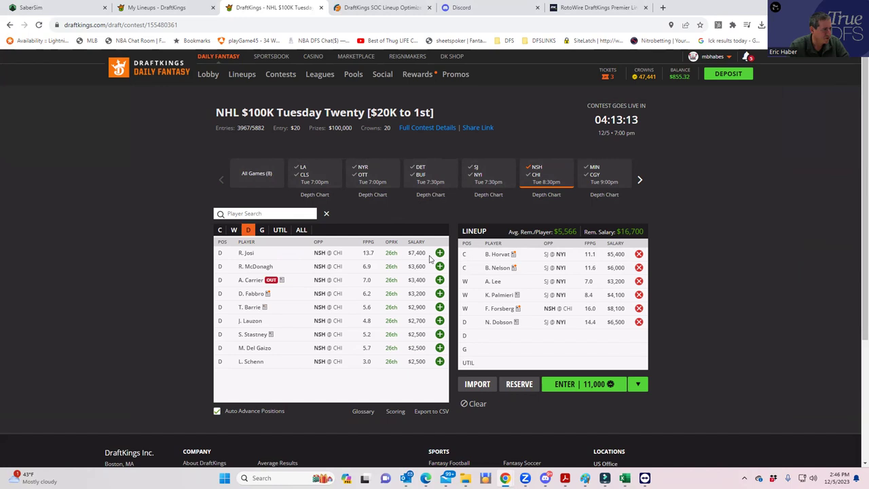
{"action": "left_click", "coordinate": [440, 253]}
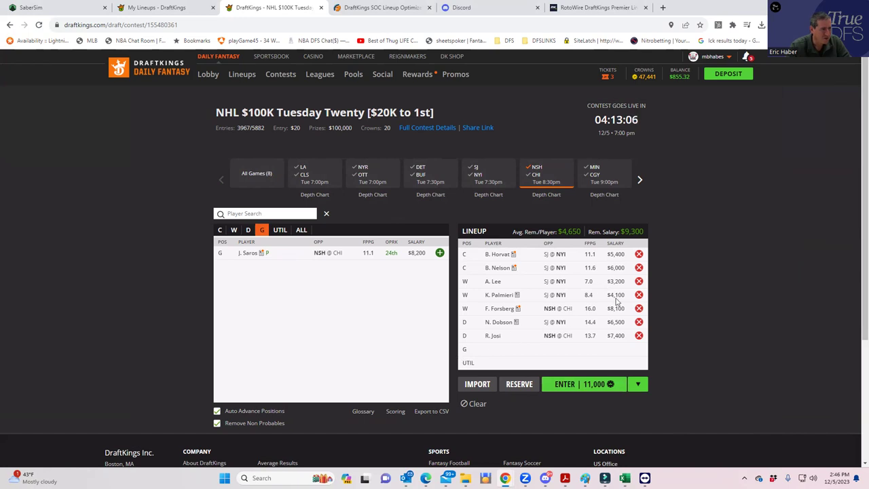
{"action": "left_click", "coordinate": [639, 336]}
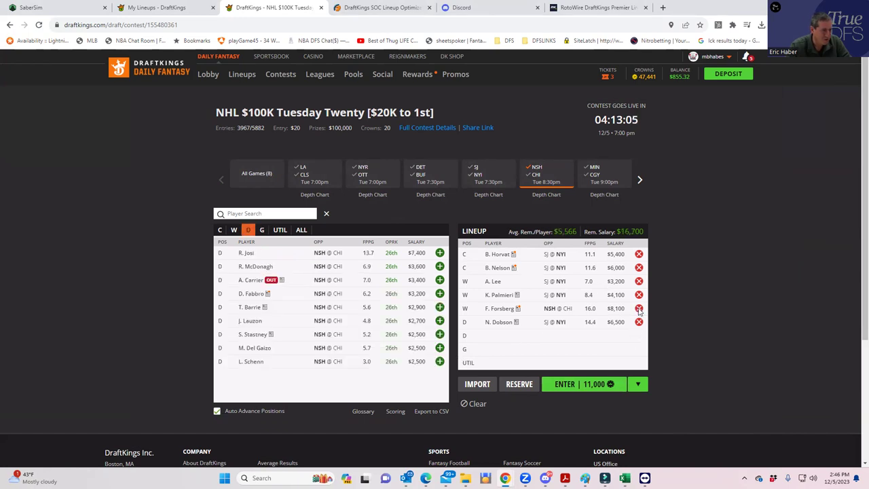
{"action": "left_click", "coordinate": [639, 309]}
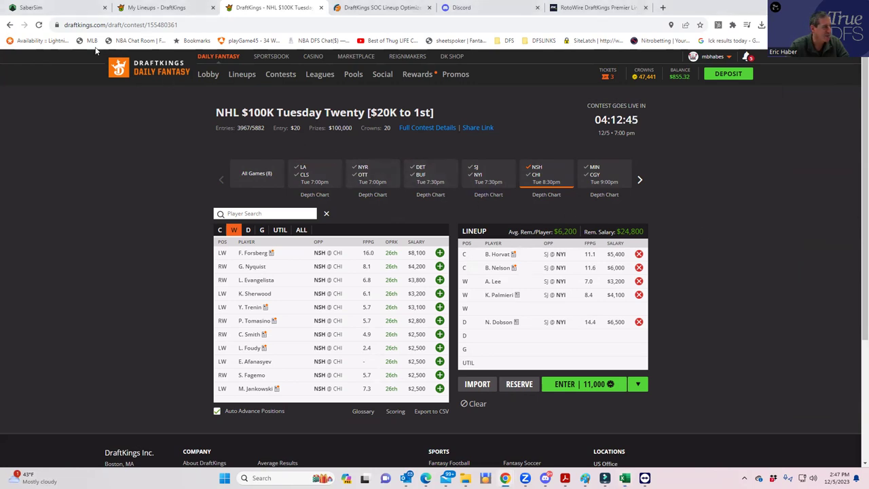
- Switch to SaberSim and load the NHLDK_Sim file from the KrugNHL folder as custom player data
{"action": "left_click", "coordinate": [43, 8]}
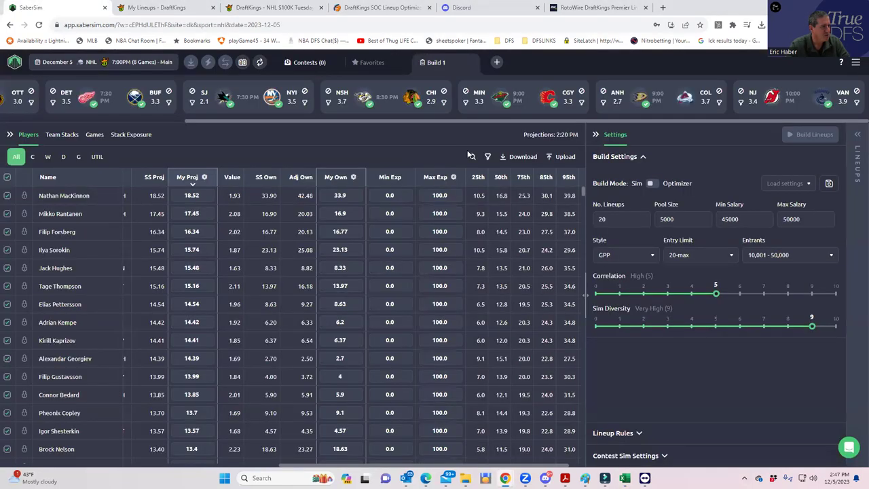
{"action": "left_click", "coordinate": [551, 158]}
{"action": "left_click", "coordinate": [549, 121]}
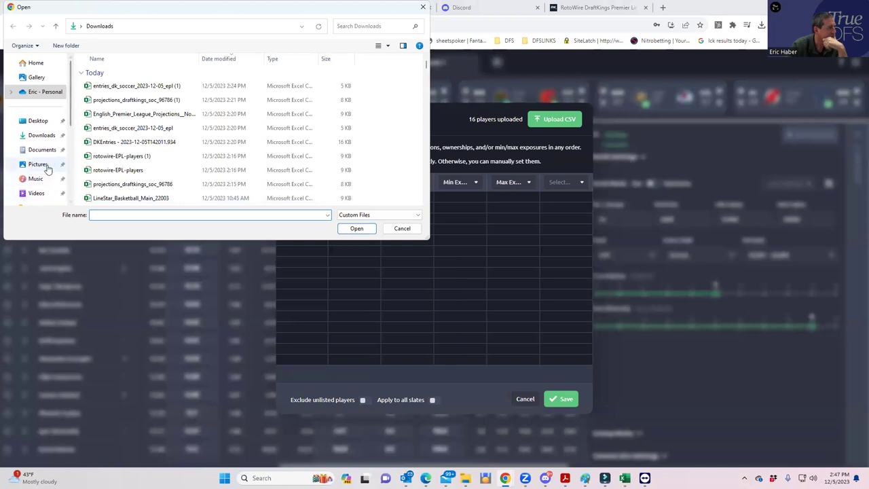
{"action": "scroll", "coordinate": [46, 168], "scroll_direction": "down", "scroll_amount": 3}
{"action": "left_click", "coordinate": [39, 133]}
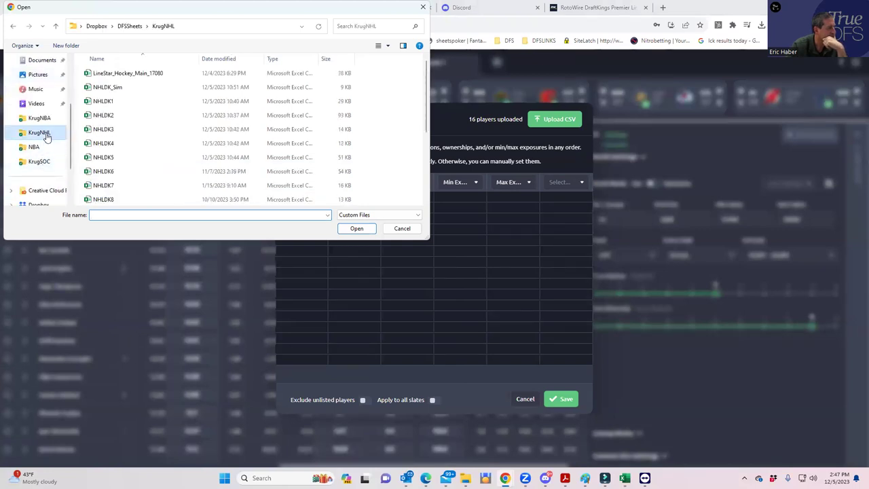
{"action": "left_click", "coordinate": [109, 87]}
{"action": "left_click", "coordinate": [357, 228]}
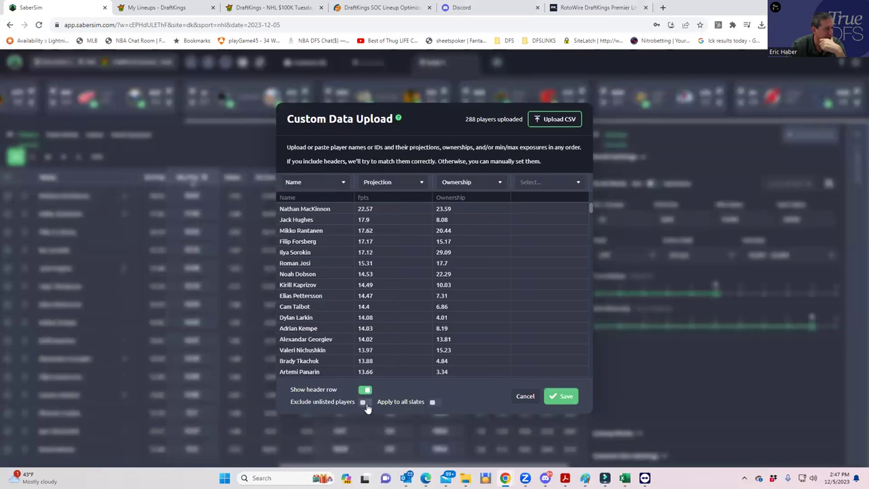
- Exclude unlisted players, save the custom projections and ownership, and exclude all players flagged as out
{"action": "left_click", "coordinate": [363, 403]}
{"action": "left_click", "coordinate": [561, 397]}
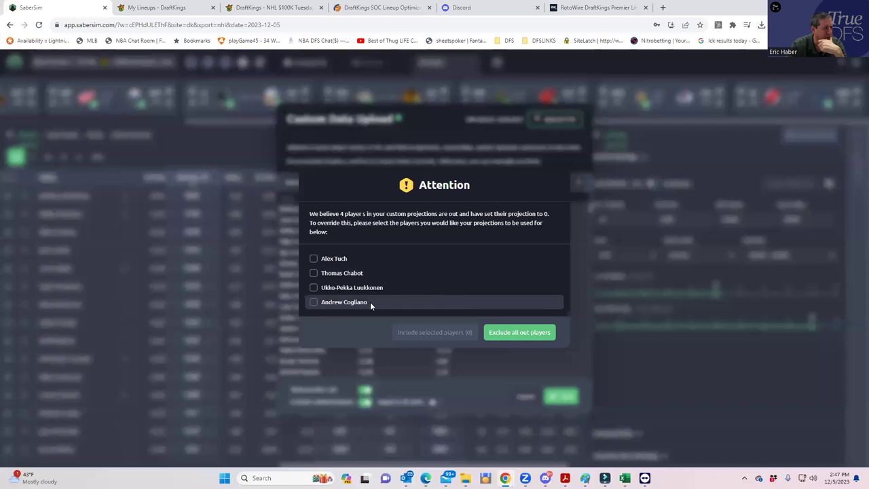
{"action": "left_click", "coordinate": [524, 335]}
{"action": "left_click", "coordinate": [510, 291]}
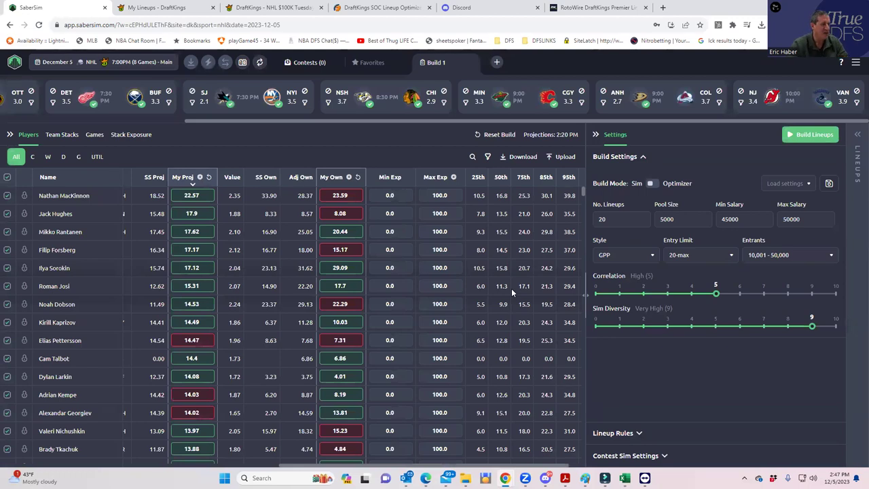
- Set the number of lineups to 50 and build the lineups
{"action": "left_click", "coordinate": [611, 221]}
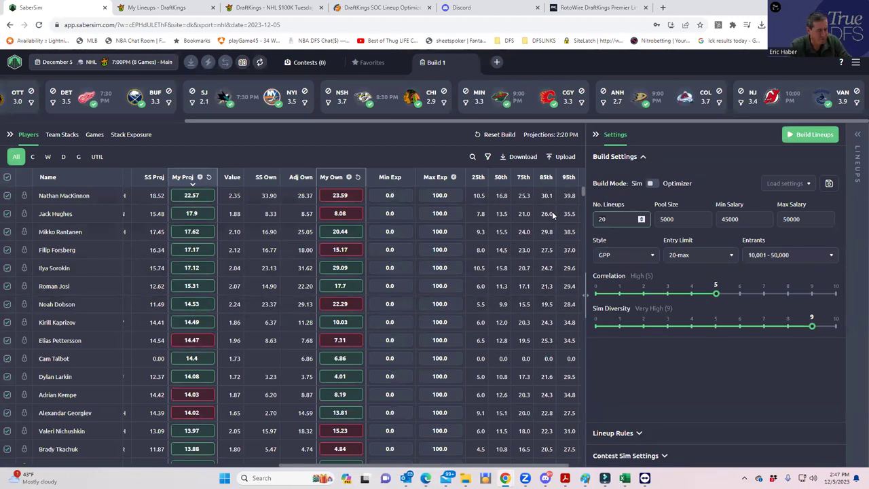
{"action": "key", "text": "BackSpace"}
{"action": "key", "text": "BackSpace"}
{"action": "type", "text": "50"}
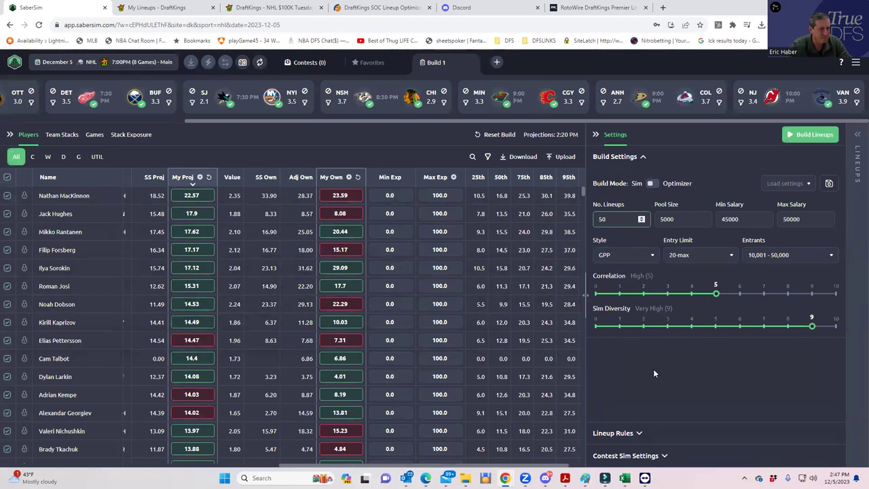
{"action": "left_click", "coordinate": [653, 368]}
{"action": "left_click", "coordinate": [806, 133]}
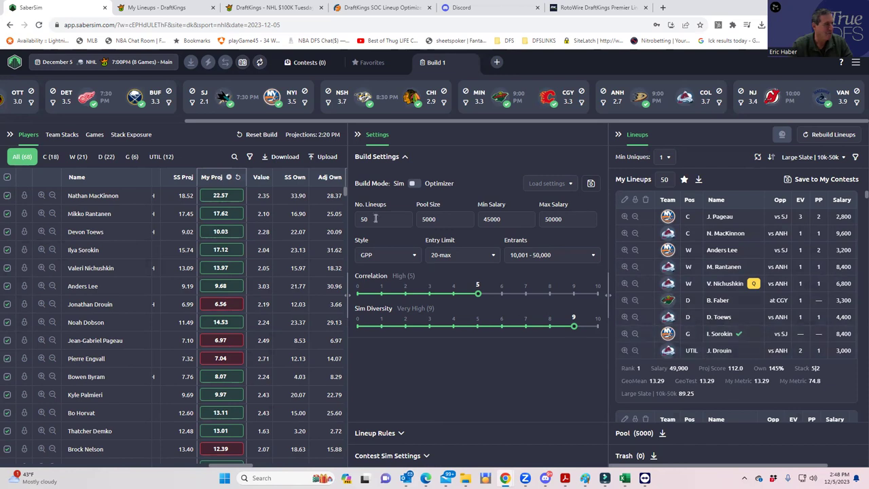
- Check the team stacks, and exclude the 4|2, 5 and 4|2|2 stack types from the lineups in the stack exposures
{"action": "left_click", "coordinate": [66, 136]}
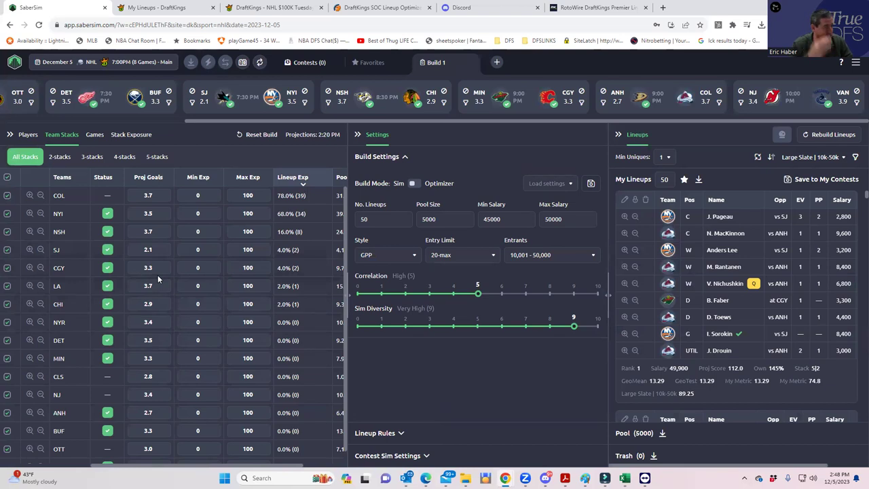
{"action": "left_click", "coordinate": [136, 136]}
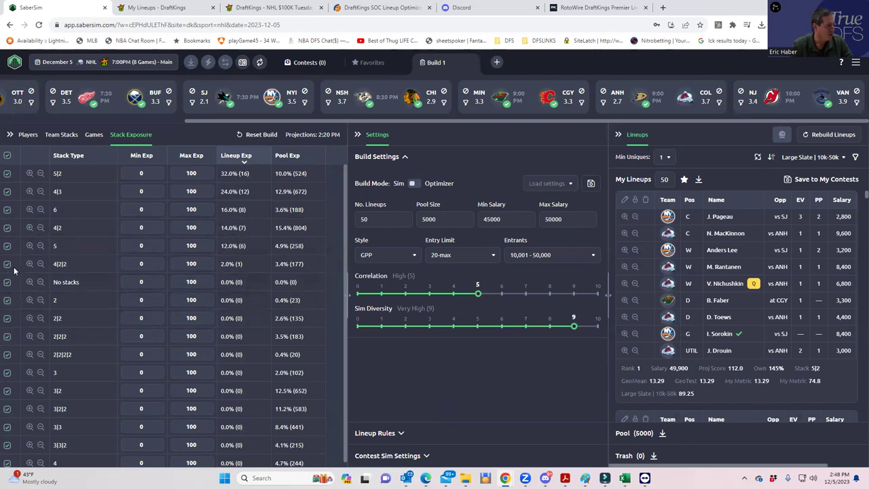
{"action": "left_click", "coordinate": [7, 228]}
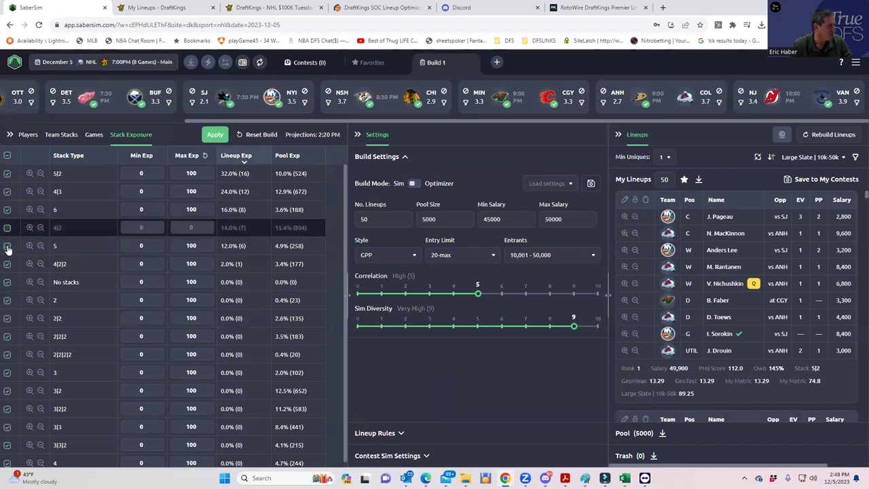
{"action": "left_click", "coordinate": [7, 246]}
{"action": "left_click", "coordinate": [8, 267]}
{"action": "left_click", "coordinate": [8, 246]}
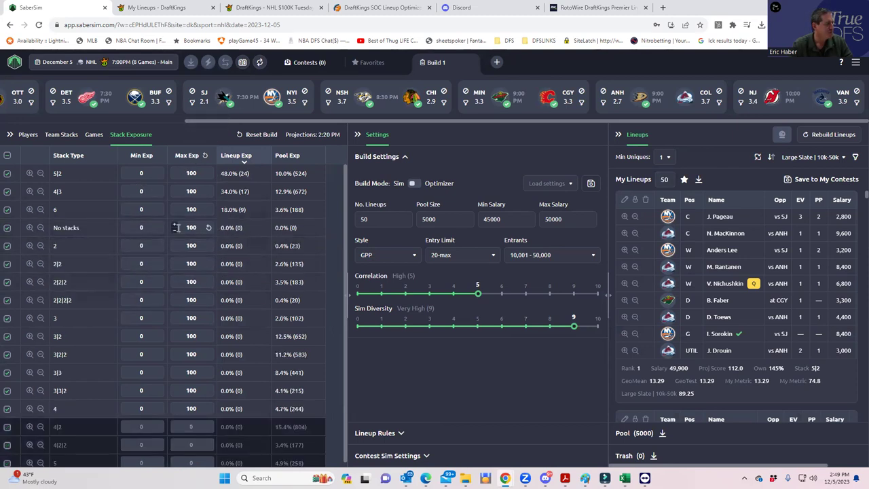
- Review the updated team stack exposures and set the minimum uniques to 2
{"action": "left_click", "coordinate": [59, 135]}
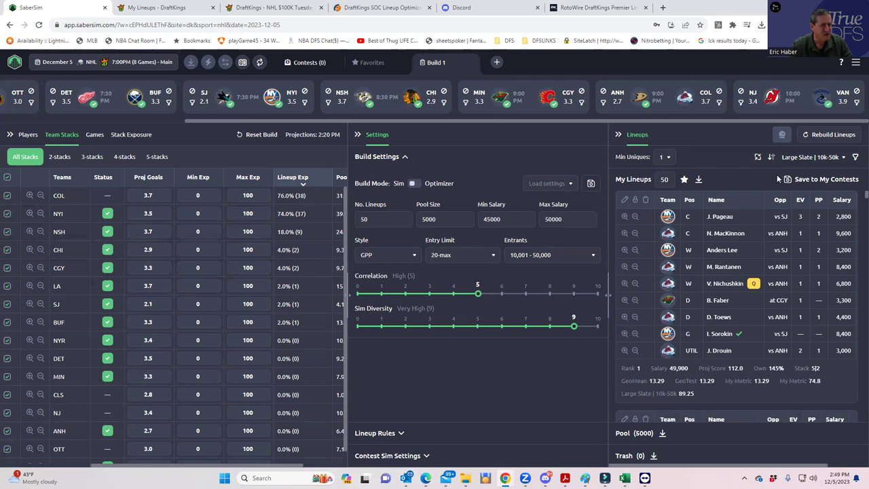
{"action": "left_click", "coordinate": [669, 157]}
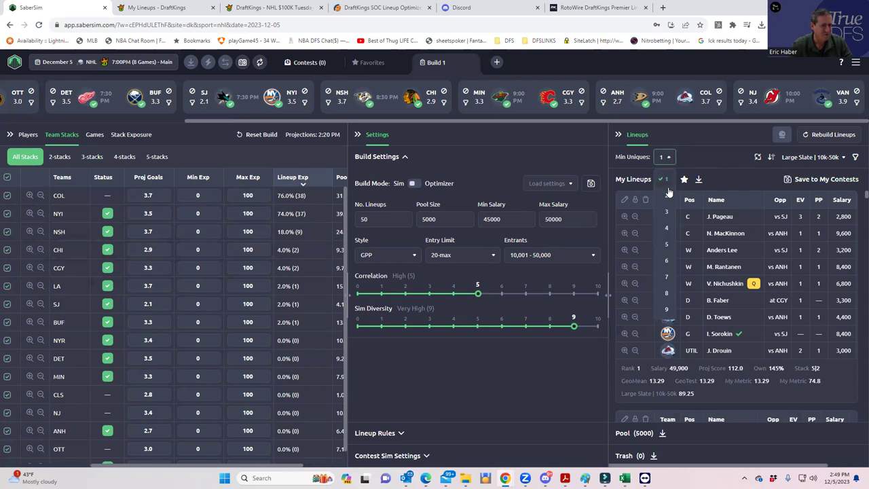
{"action": "left_click", "coordinate": [665, 193]}
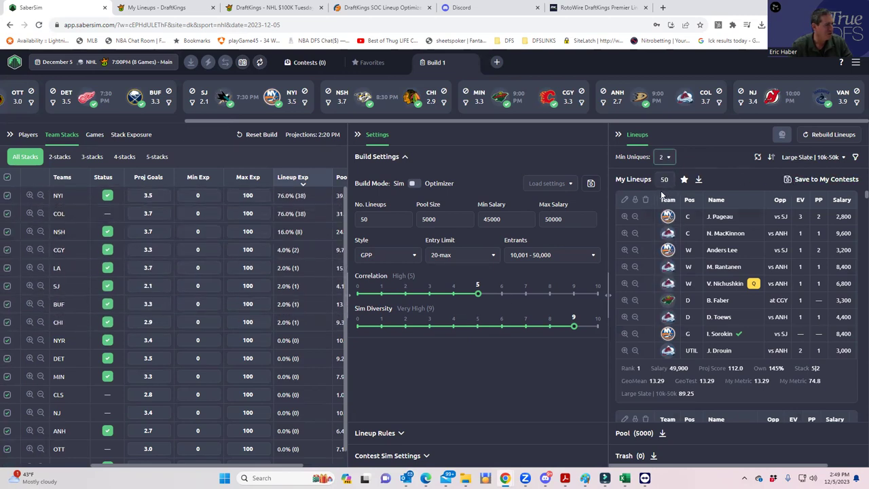
- Start saving the 50 lineups to contests, downloading the DraftKings entries template and uploading DKEntries - 2023-12-05T144928.343
{"action": "left_click", "coordinate": [790, 180]}
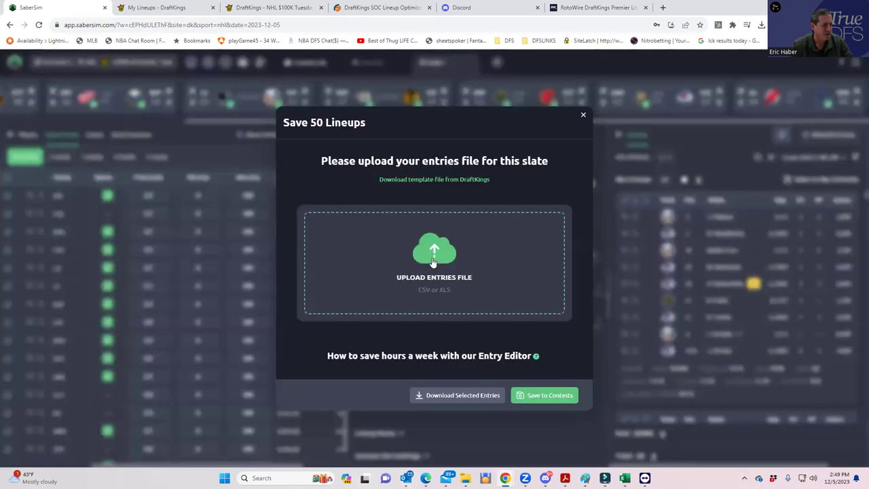
{"action": "left_click", "coordinate": [435, 180]}
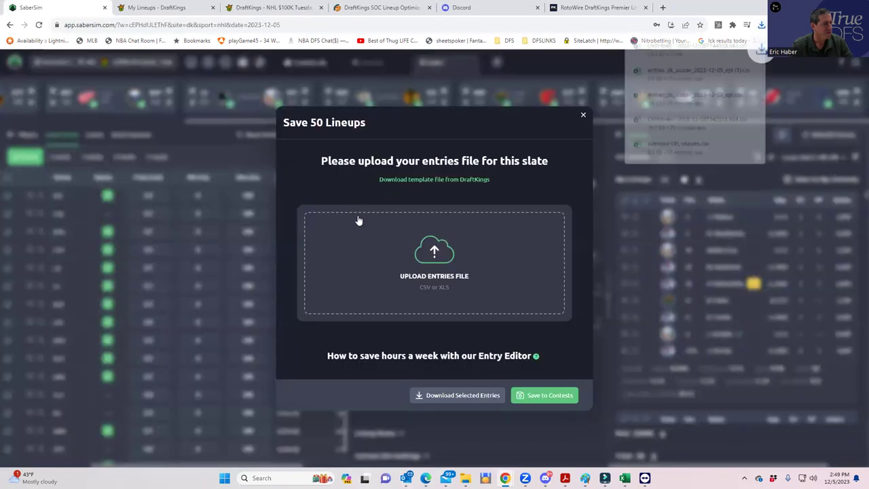
{"action": "left_click", "coordinate": [342, 211]}
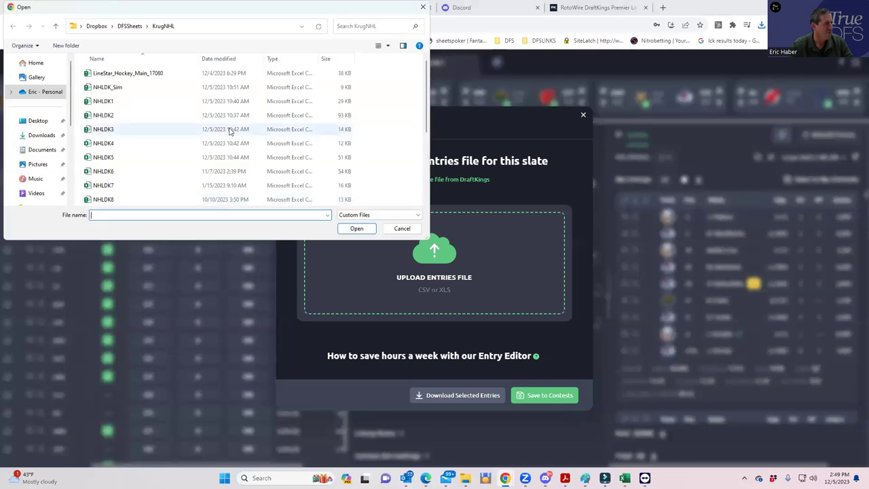
{"action": "left_click", "coordinate": [45, 138]}
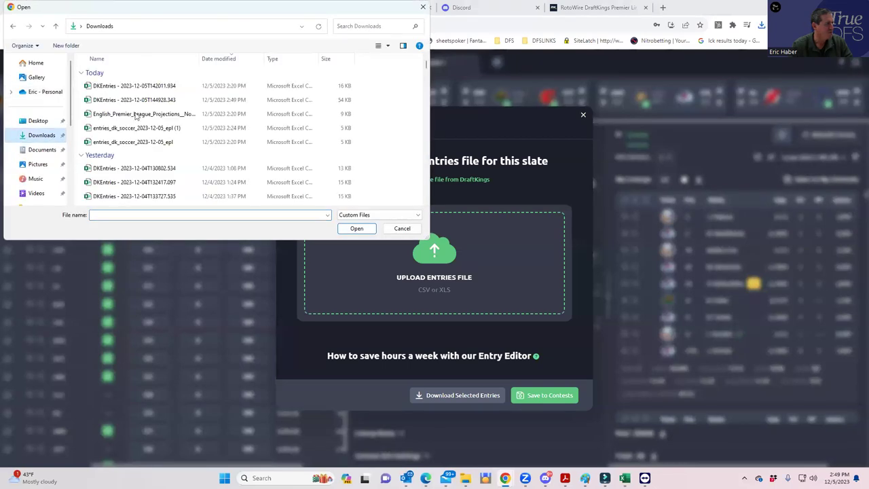
{"action": "left_click", "coordinate": [148, 89]}
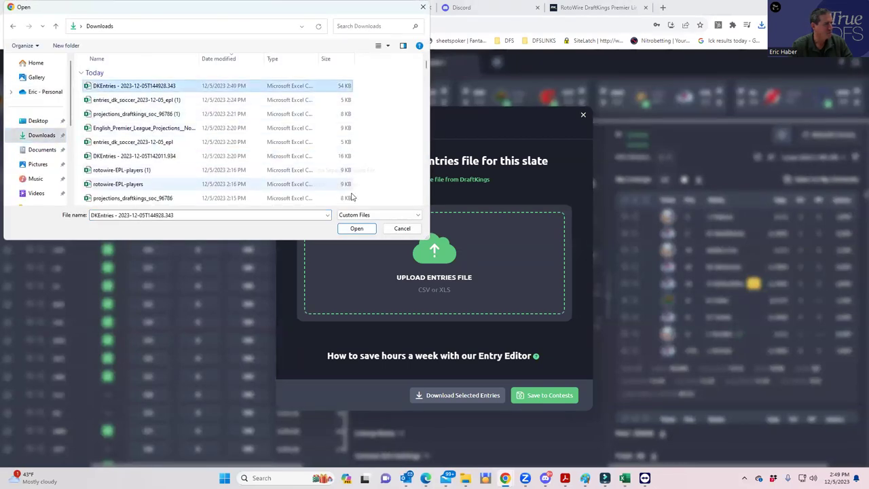
{"action": "left_click", "coordinate": [354, 229]}
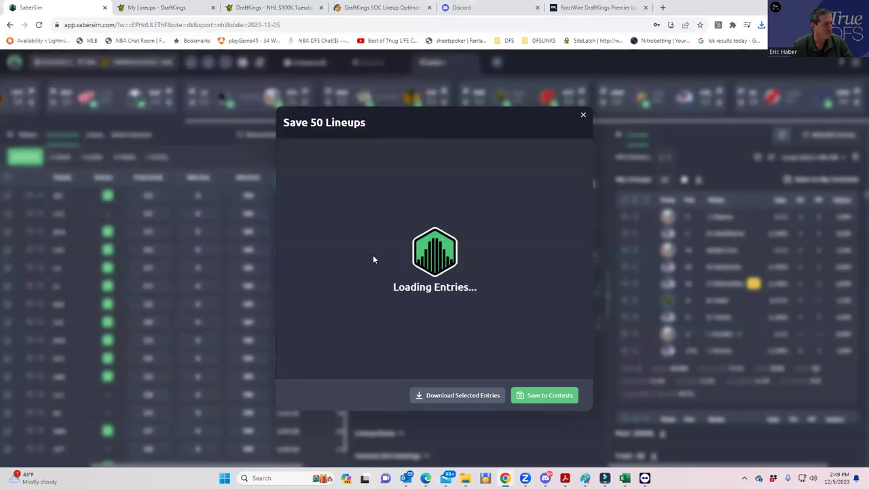
- Add contest sims with SaberSim Ownership field lineups for the NHL $100K Tuesday Twenty and NHL $80K Energy Line, and close the lineup saving dialog
{"action": "left_click", "coordinate": [533, 401]}
{"action": "left_click", "coordinate": [467, 294]}
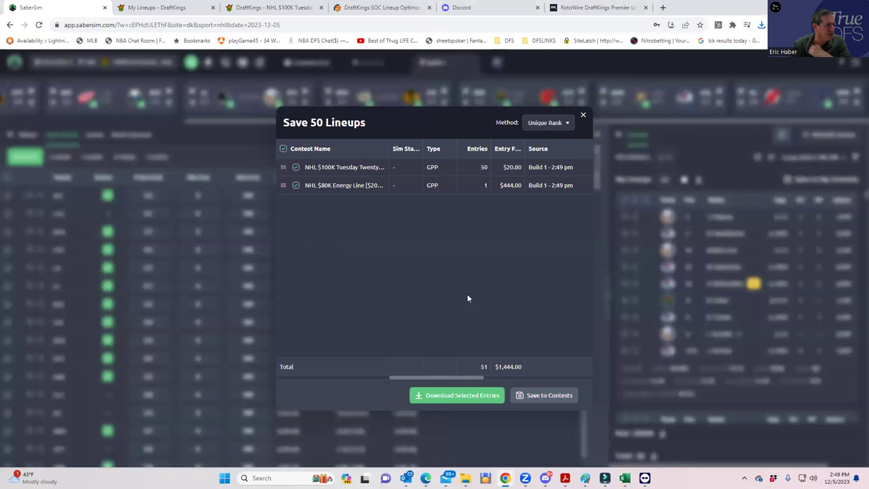
{"action": "mouse_move", "coordinate": [337, 171]}
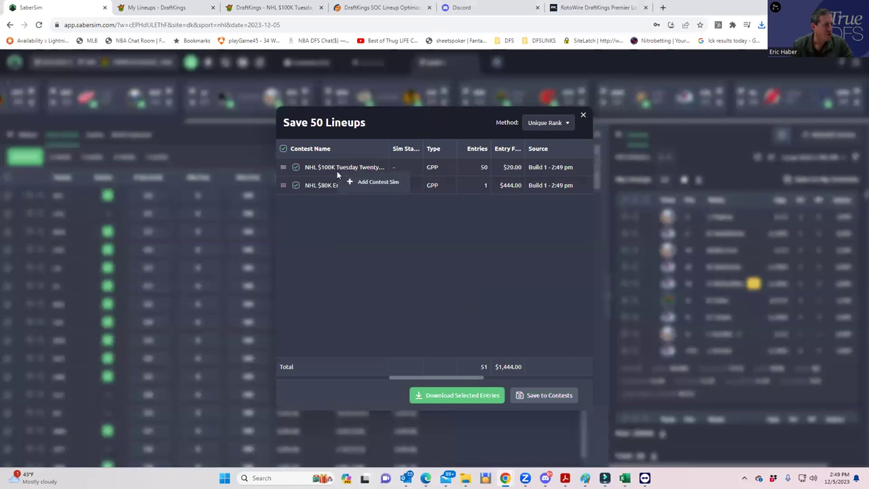
{"action": "left_click", "coordinate": [356, 180]}
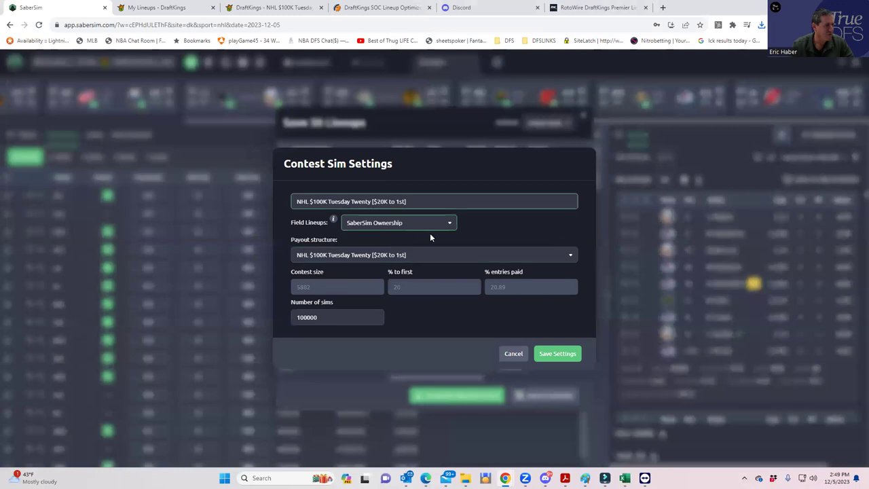
{"action": "left_click", "coordinate": [551, 355]}
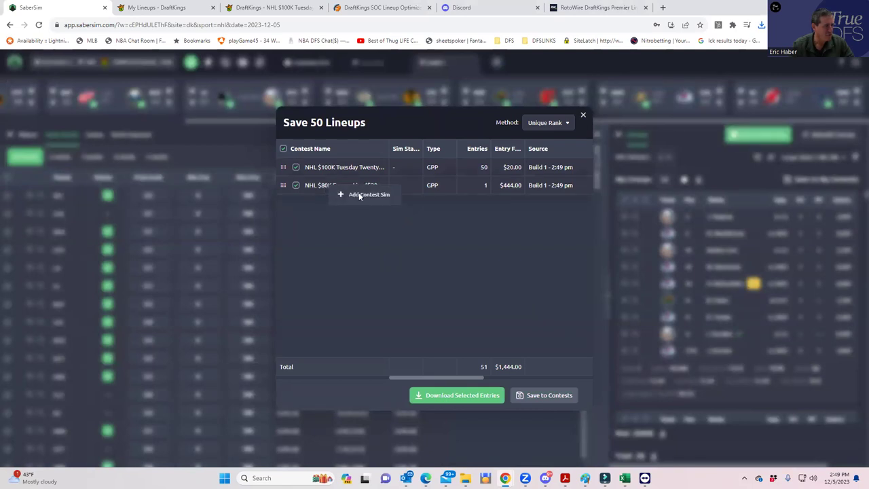
{"action": "left_click", "coordinate": [352, 198]}
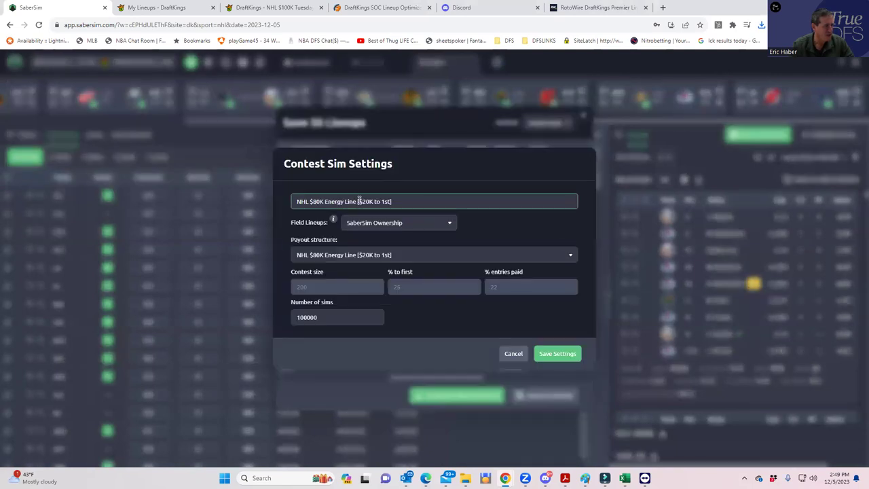
{"action": "left_click", "coordinate": [557, 354]}
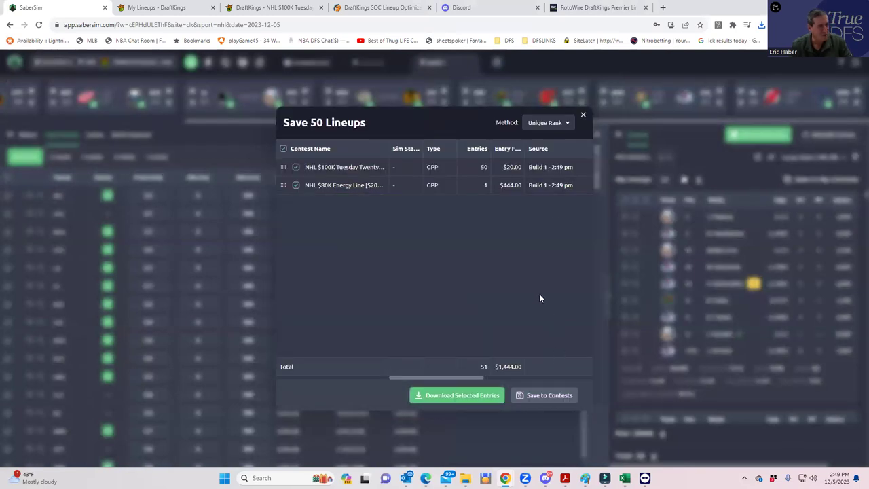
{"action": "left_click", "coordinate": [583, 117]}
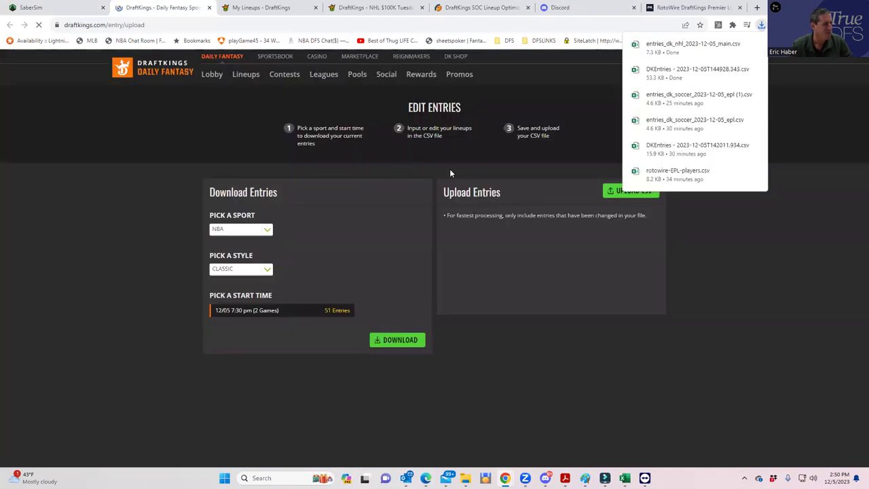
- Upload the entries_dk_nhl_2023-12-05_main file on the DraftKings Edit Entries page and open the lineups page
{"action": "left_click", "coordinate": [629, 190]}
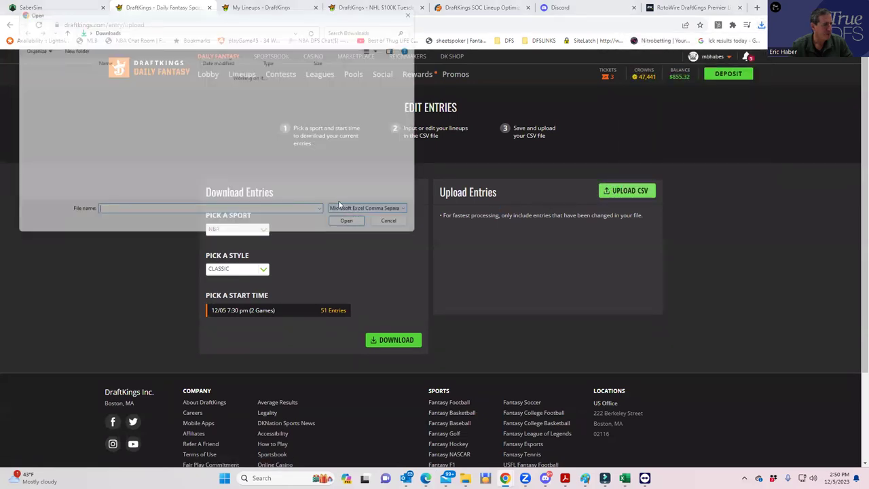
{"action": "left_click", "coordinate": [132, 87]}
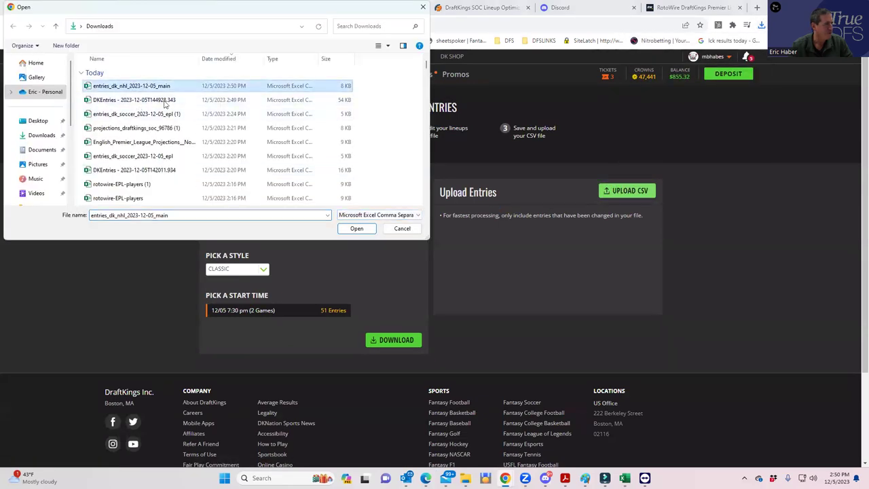
{"action": "left_click", "coordinate": [358, 229]}
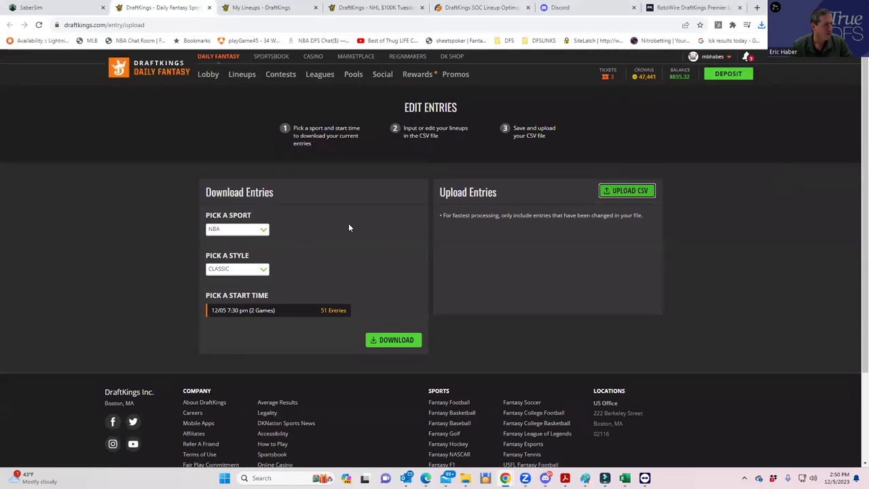
{"action": "left_click", "coordinate": [241, 74]}
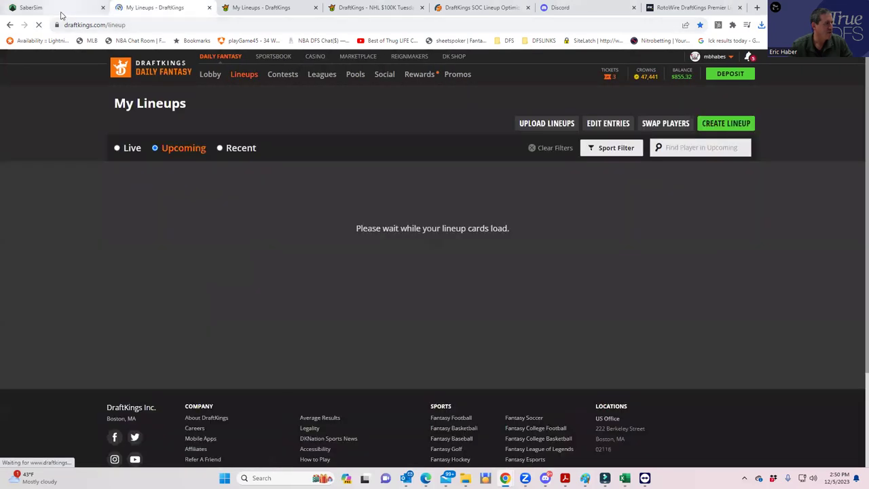
- Return to SaberSim and run the contest sim on the built lineups
{"action": "left_click", "coordinate": [62, 11]}
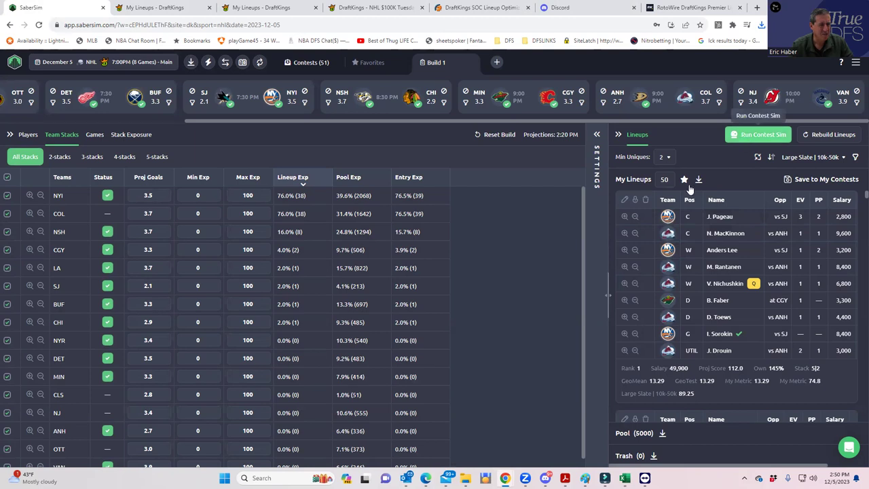
{"action": "left_click", "coordinate": [758, 134]}
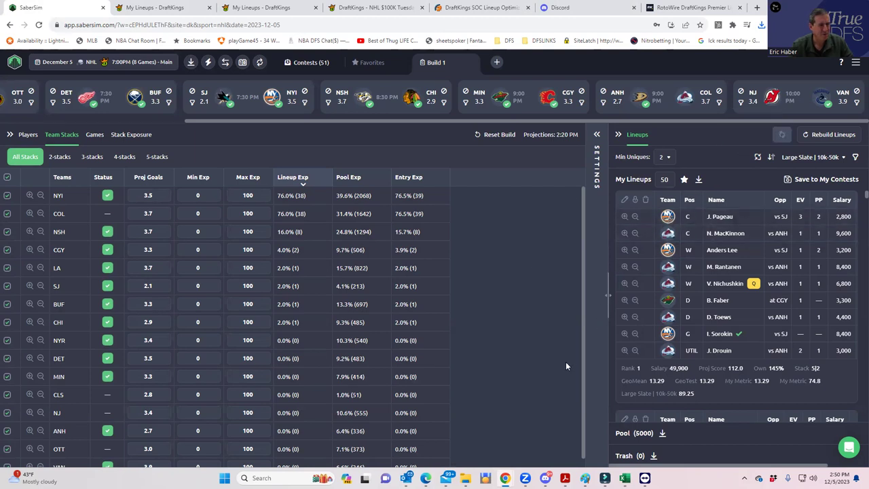
- Open the build settings and expand the Contest Sim Settings to check how the contests are simulated
{"action": "scroll", "coordinate": [544, 394], "scroll_direction": "down", "scroll_amount": 1}
{"action": "left_click", "coordinate": [597, 134]}
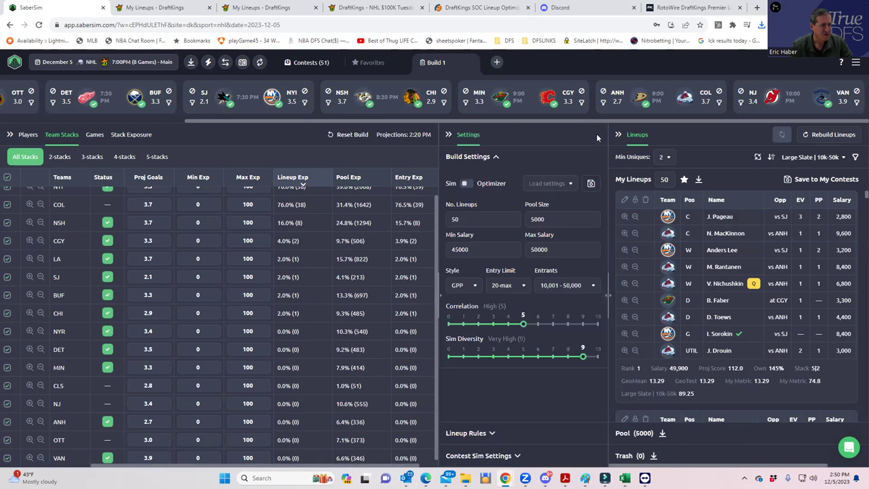
{"action": "left_click", "coordinate": [434, 457]}
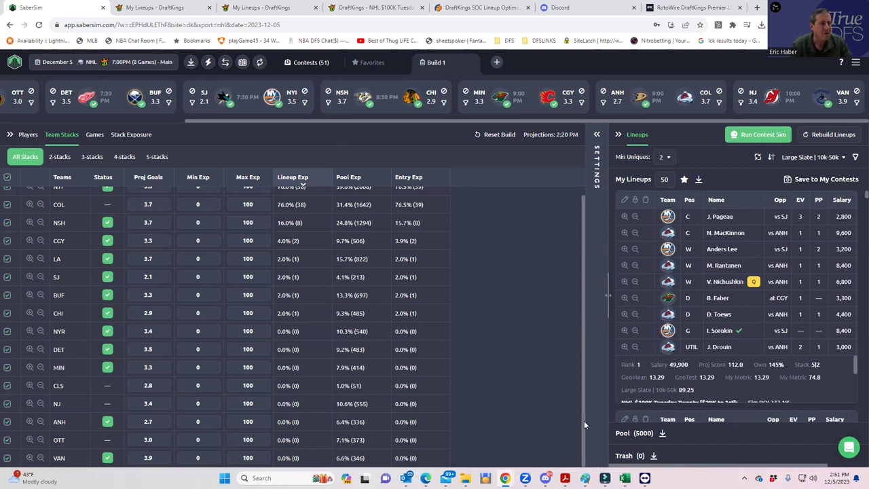
- Rank the lineups by RAROI for the NHL $100K Tuesday Twenty and examine the resulting team stack and stack type exposures
{"action": "left_click", "coordinate": [815, 158]}
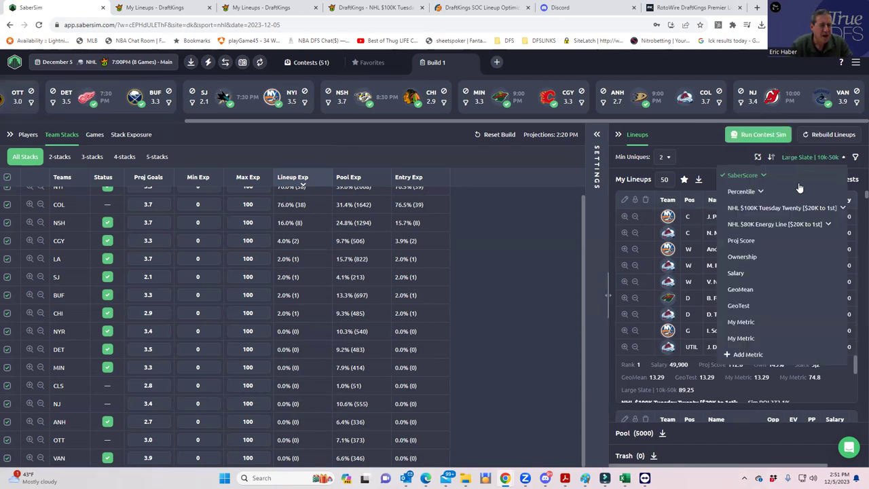
{"action": "left_click", "coordinate": [805, 211]}
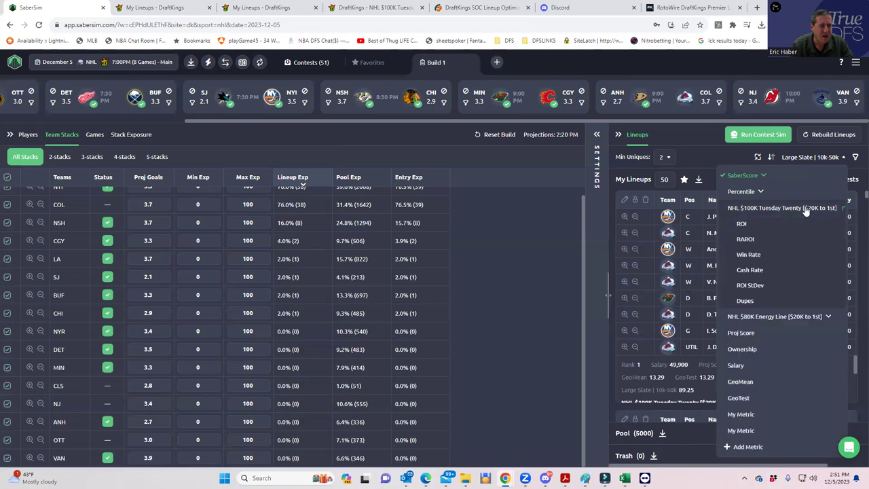
{"action": "left_click", "coordinate": [746, 240]}
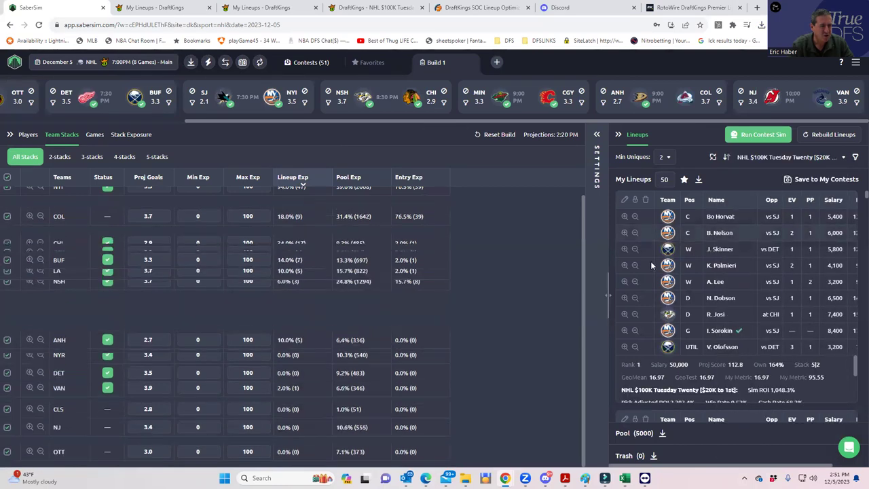
{"action": "scroll", "coordinate": [177, 306], "scroll_direction": "up", "scroll_amount": 1}
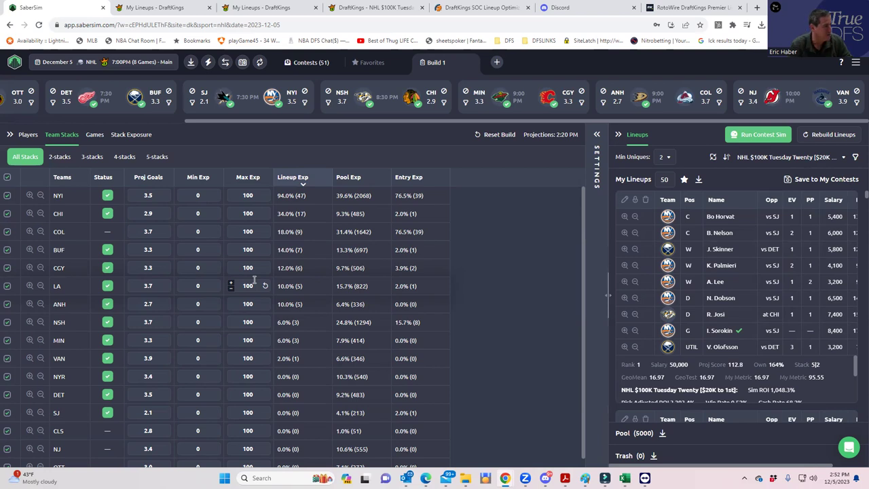
{"action": "left_click", "coordinate": [124, 134]}
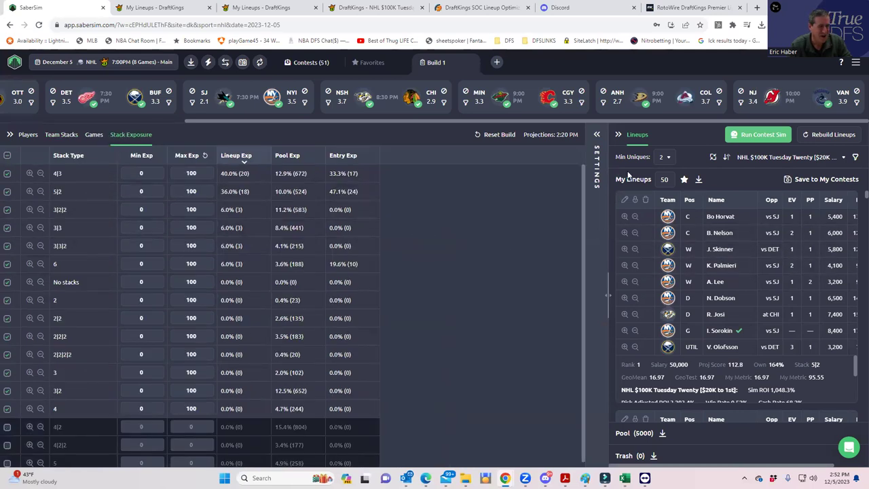
- Sort the lineups by RAROI for the NHL $80K Energy Line contest
{"action": "left_click", "coordinate": [801, 161]}
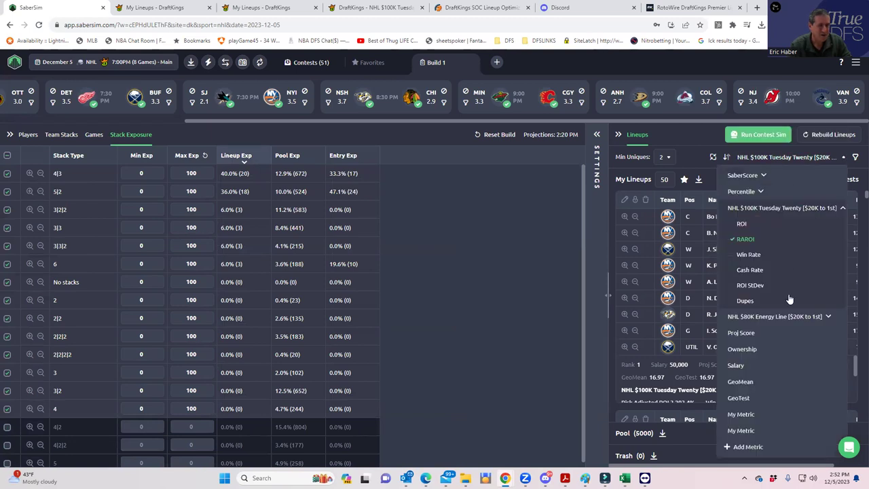
{"action": "left_click", "coordinate": [789, 318]}
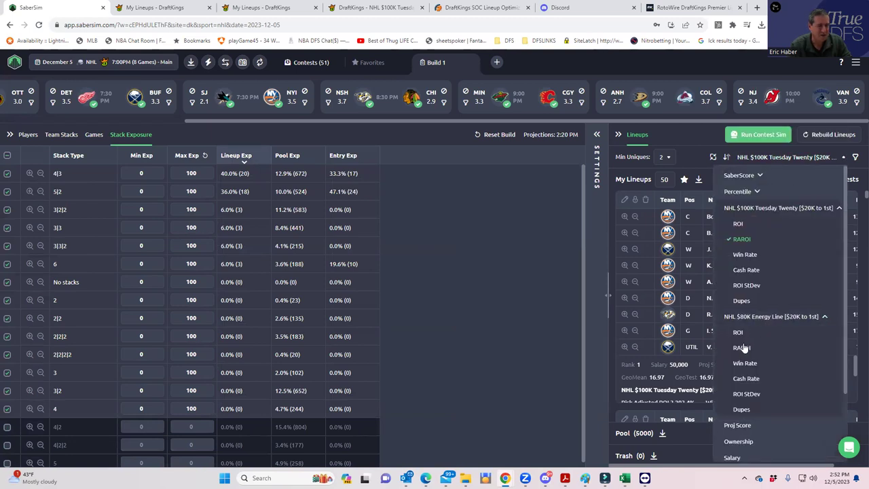
{"action": "left_click", "coordinate": [743, 347]}
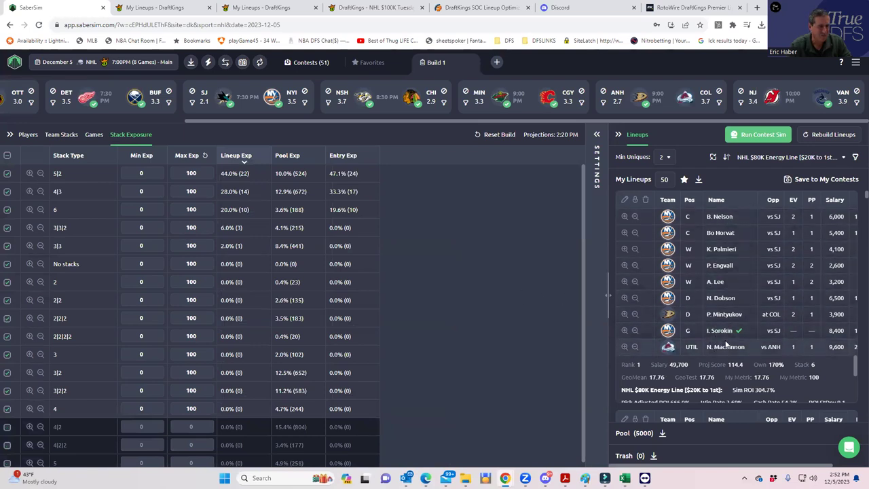
- Examine the top-ranked lineups, comparing their players, stacks and simulated ROI, risk-adjusted ROI, win rate and cash rate for both contests
{"action": "scroll", "coordinate": [755, 328], "scroll_direction": "down", "scroll_amount": 3}
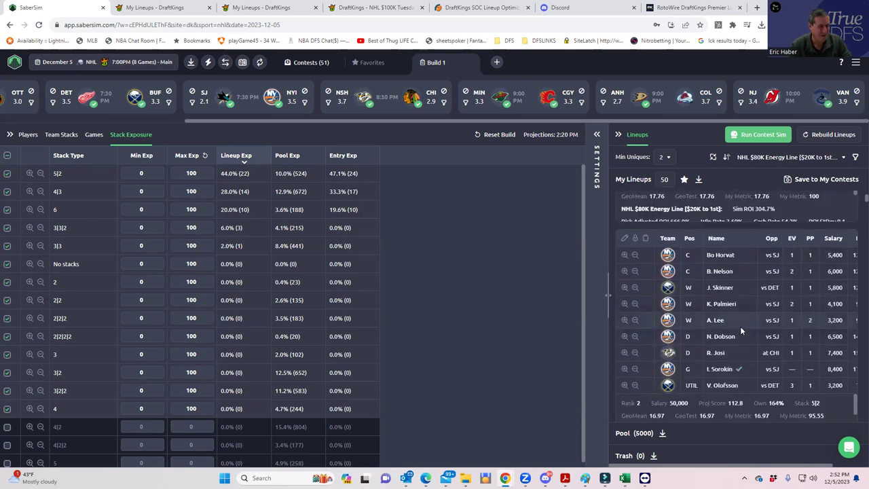
{"action": "scroll", "coordinate": [752, 329], "scroll_direction": "up", "scroll_amount": 3}
{"action": "scroll", "coordinate": [748, 299], "scroll_direction": "down", "scroll_amount": 6}
{"action": "scroll", "coordinate": [734, 333], "scroll_direction": "down", "scroll_amount": 1}
{"action": "scroll", "coordinate": [735, 319], "scroll_direction": "down", "scroll_amount": 6}
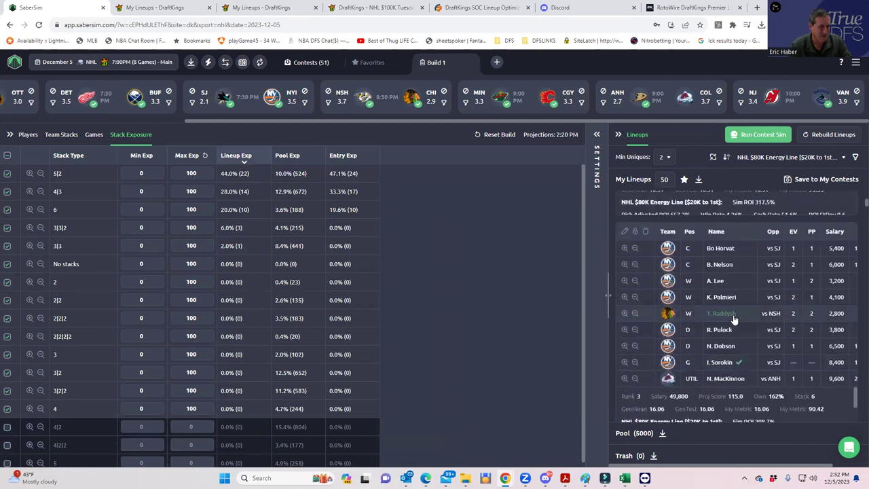
{"action": "scroll", "coordinate": [732, 323], "scroll_direction": "down", "scroll_amount": 3}
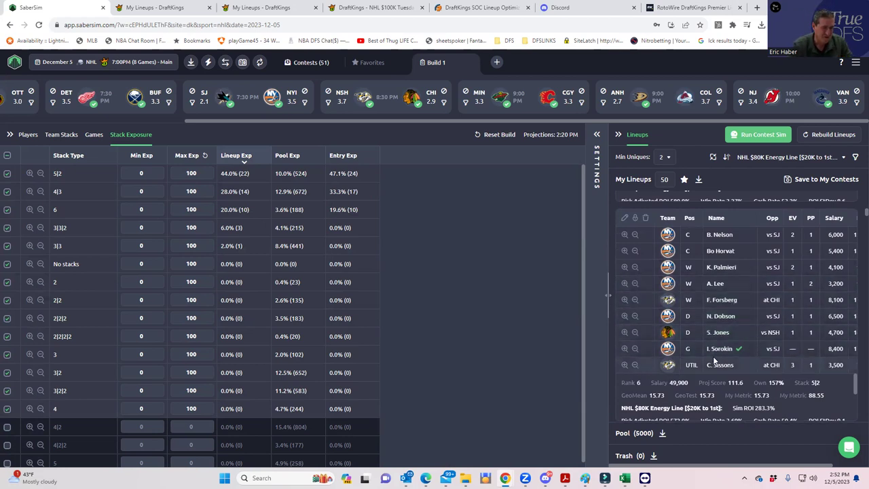
{"action": "scroll", "coordinate": [716, 374], "scroll_direction": "down", "scroll_amount": 2}
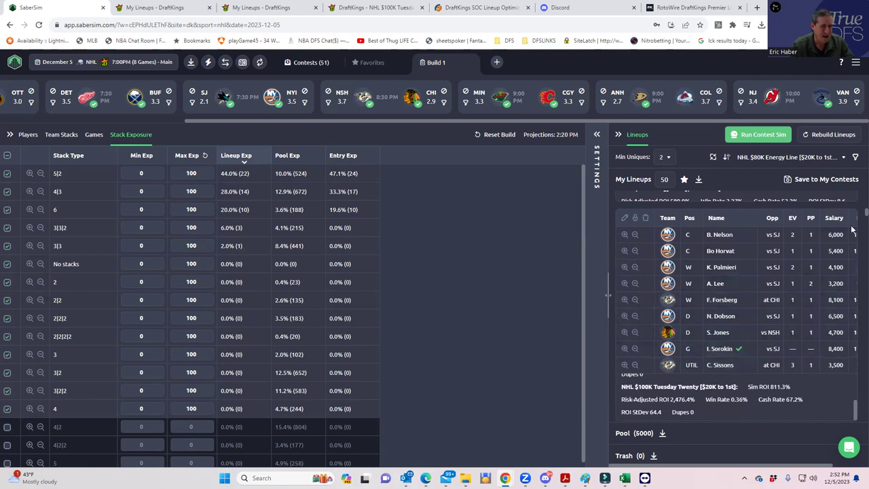
{"action": "scroll", "coordinate": [855, 219], "scroll_direction": "up", "scroll_amount": 3}
{"action": "scroll", "coordinate": [856, 219], "scroll_direction": "down", "scroll_amount": 3}
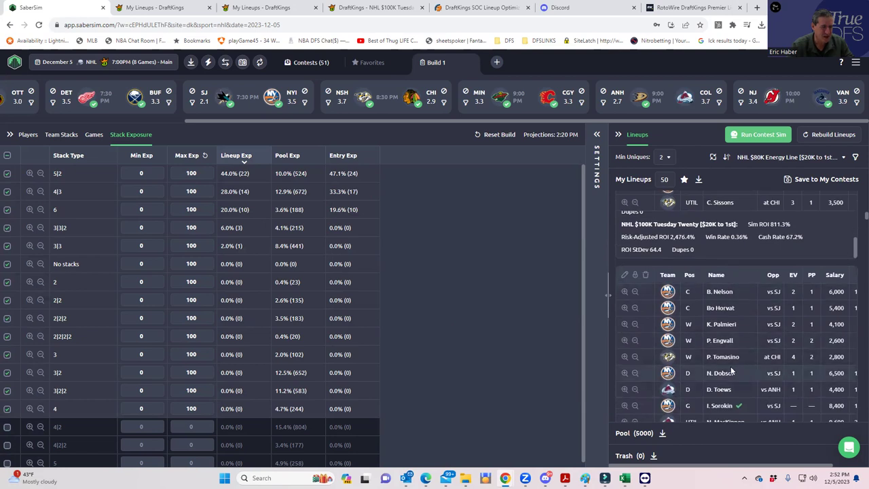
{"action": "scroll", "coordinate": [731, 370], "scroll_direction": "down", "scroll_amount": 1}
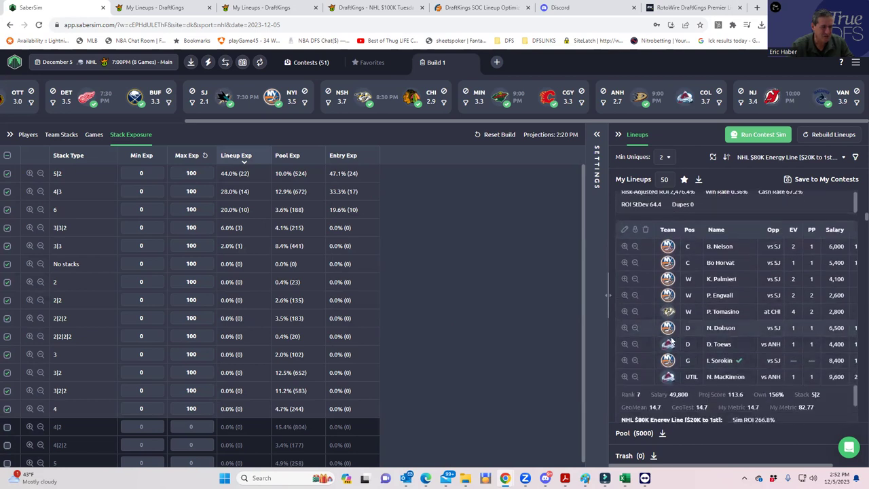
{"action": "scroll", "coordinate": [706, 299], "scroll_direction": "up", "scroll_amount": 1}
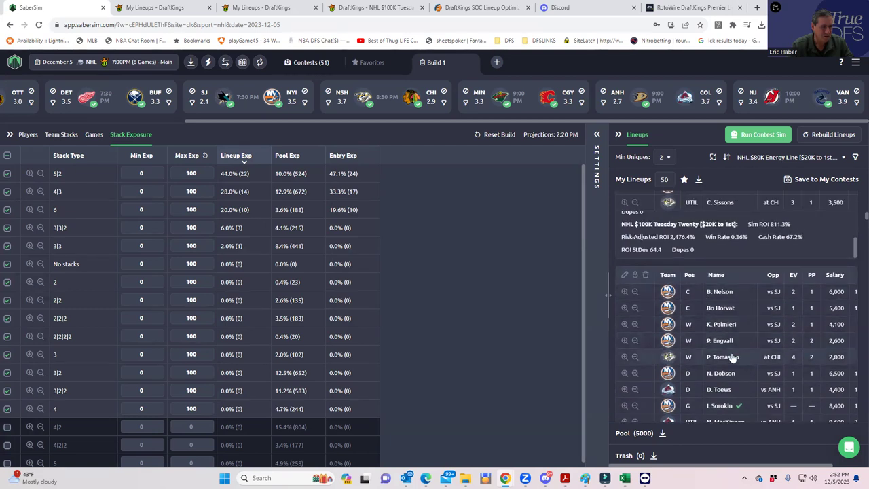
{"action": "scroll", "coordinate": [795, 305], "scroll_direction": "down", "scroll_amount": 7}
{"action": "scroll", "coordinate": [791, 236], "scroll_direction": "up", "scroll_amount": 1}
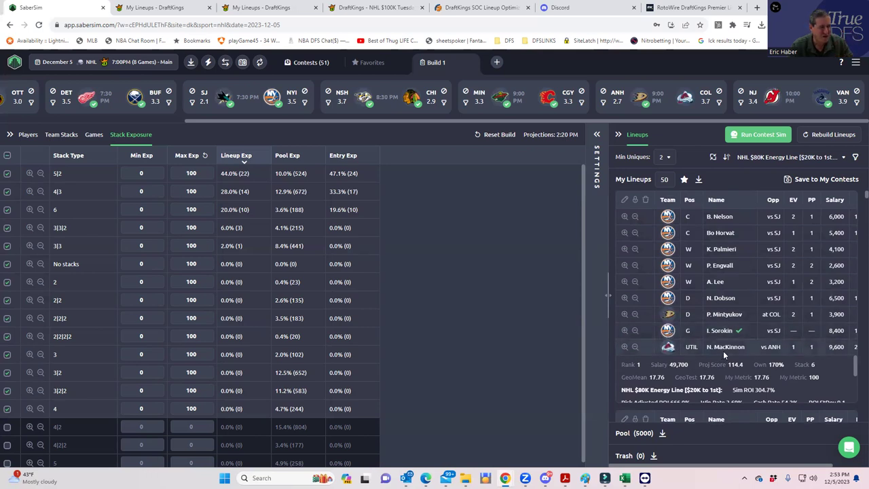
{"action": "scroll", "coordinate": [724, 350], "scroll_direction": "down", "scroll_amount": 1}
{"action": "scroll", "coordinate": [711, 309], "scroll_direction": "up", "scroll_amount": 1}
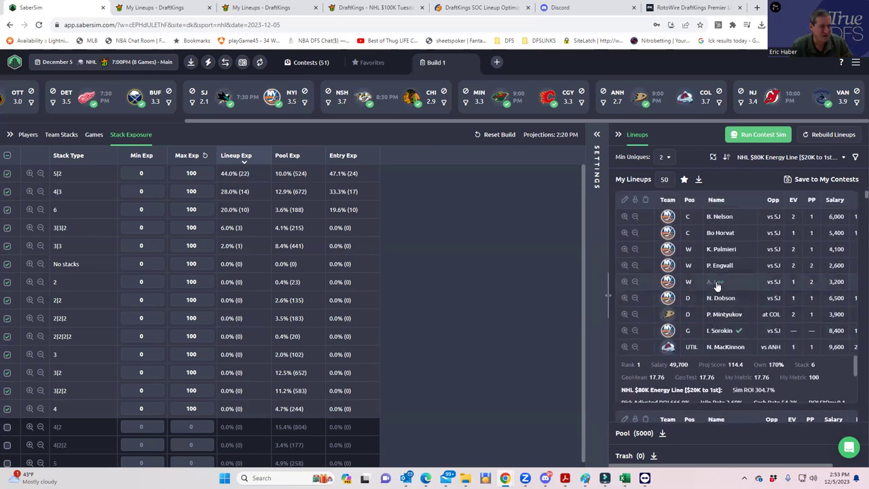
- Save the top-ranked lineup only to the NHL $80K Energy Line, leaving out the $100K Tuesday Twenty, and close the saving dialog
{"action": "left_click", "coordinate": [787, 181]}
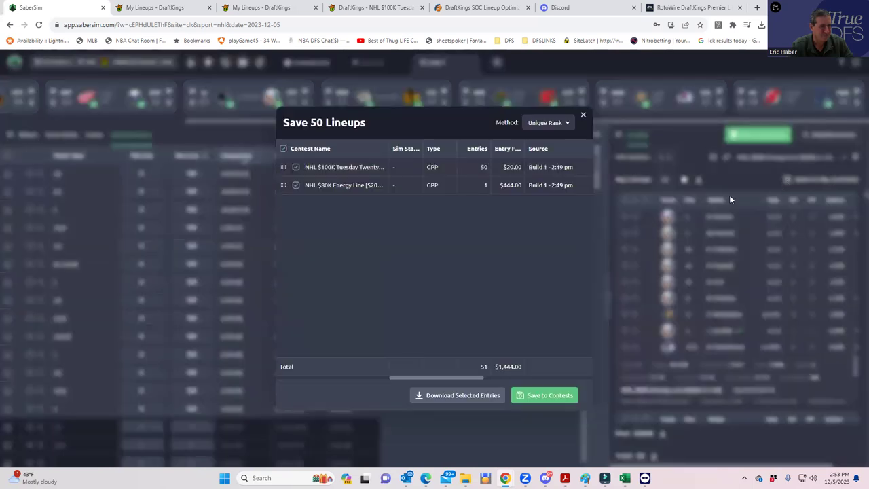
{"action": "left_click", "coordinate": [296, 170]}
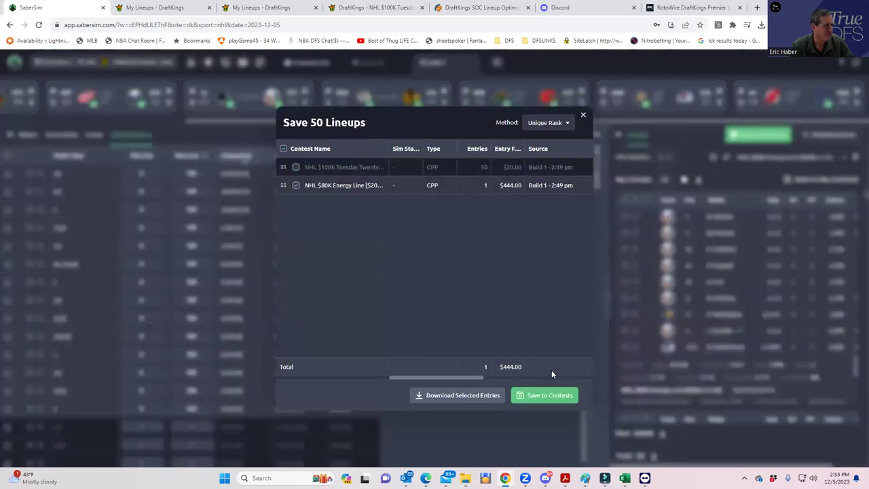
{"action": "left_click", "coordinate": [553, 397]}
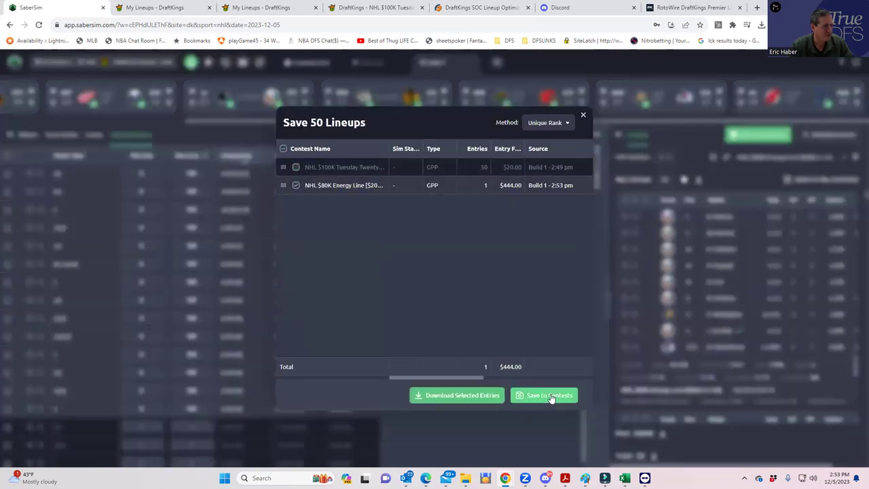
{"action": "left_click", "coordinate": [582, 115]}
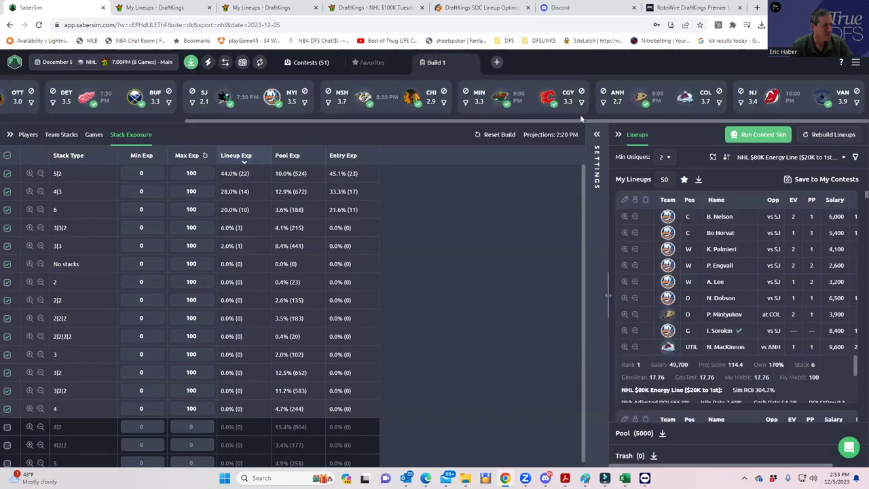
- Download the updated entries, upload entries_dk_nhl_2023-12-05_main (1) to DraftKings, and review the upcoming lineups there
{"action": "left_click", "coordinate": [191, 62]}
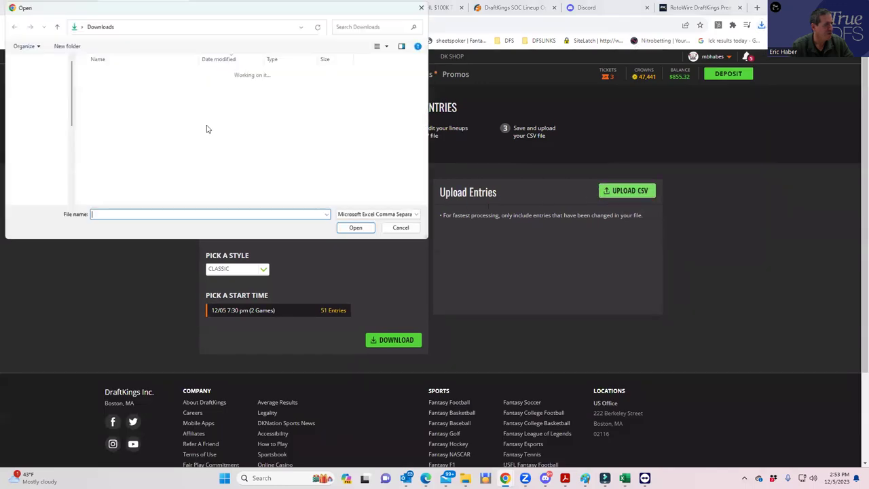
{"action": "left_click", "coordinate": [136, 86]}
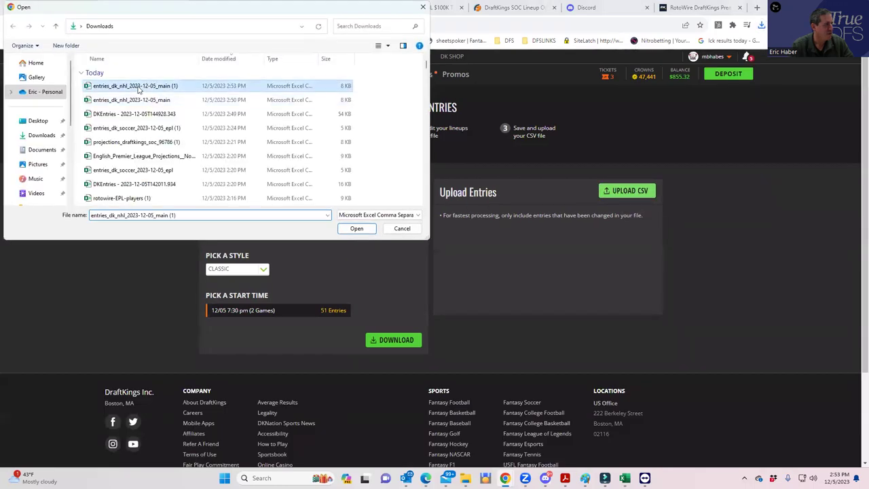
{"action": "left_click", "coordinate": [356, 228]}
{"action": "left_click", "coordinate": [242, 76]}
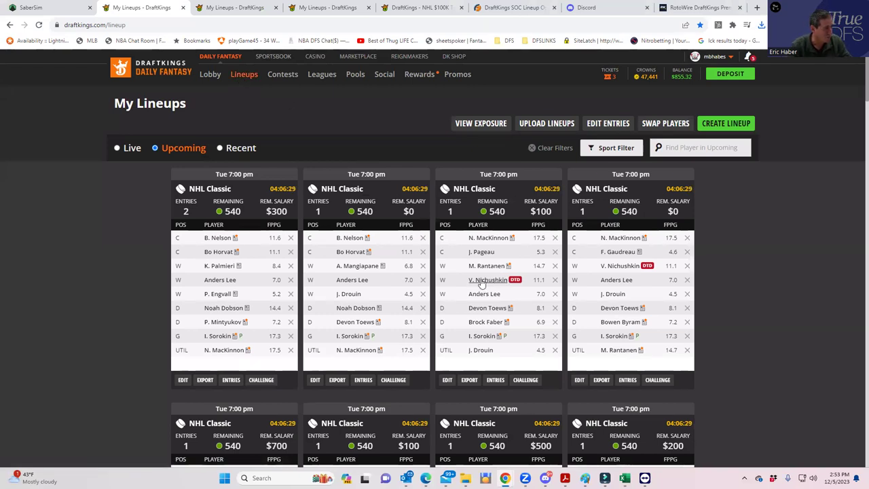
{"action": "scroll", "coordinate": [604, 323], "scroll_direction": "down", "scroll_amount": 3}
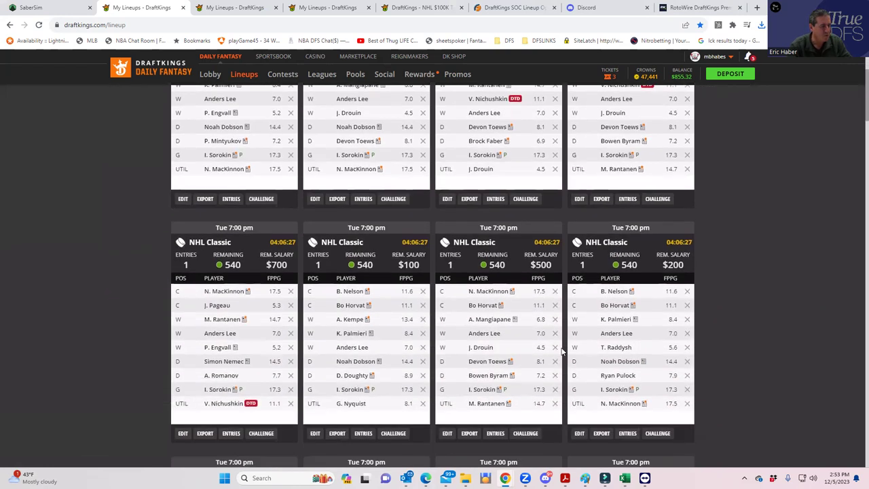